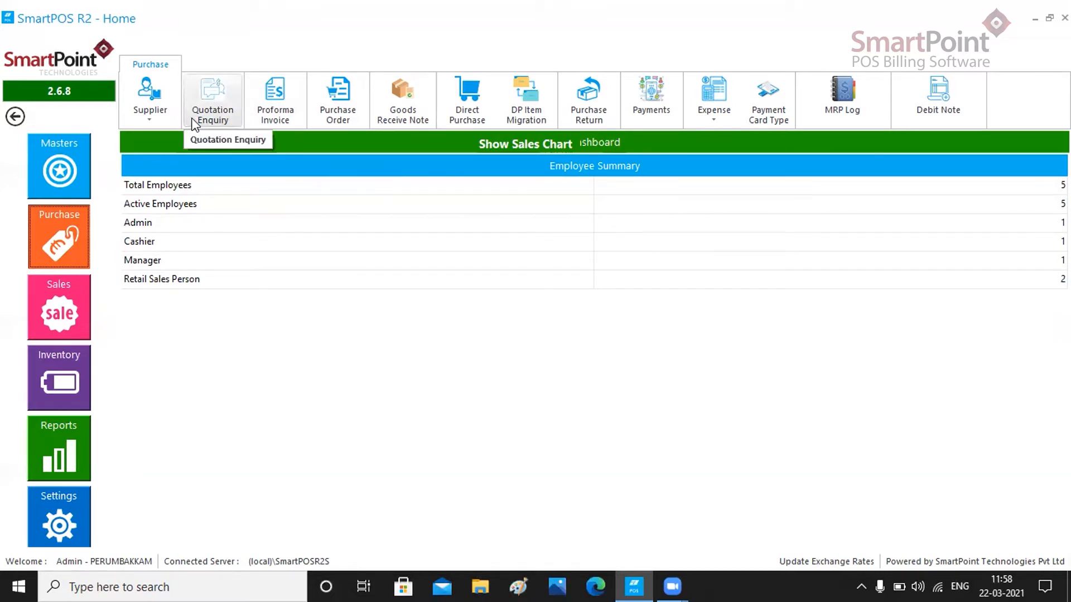
- Open the quotation enquiry list and start a new enquiry with the Tax Exclusive purchase tax type
left_click(216, 120)
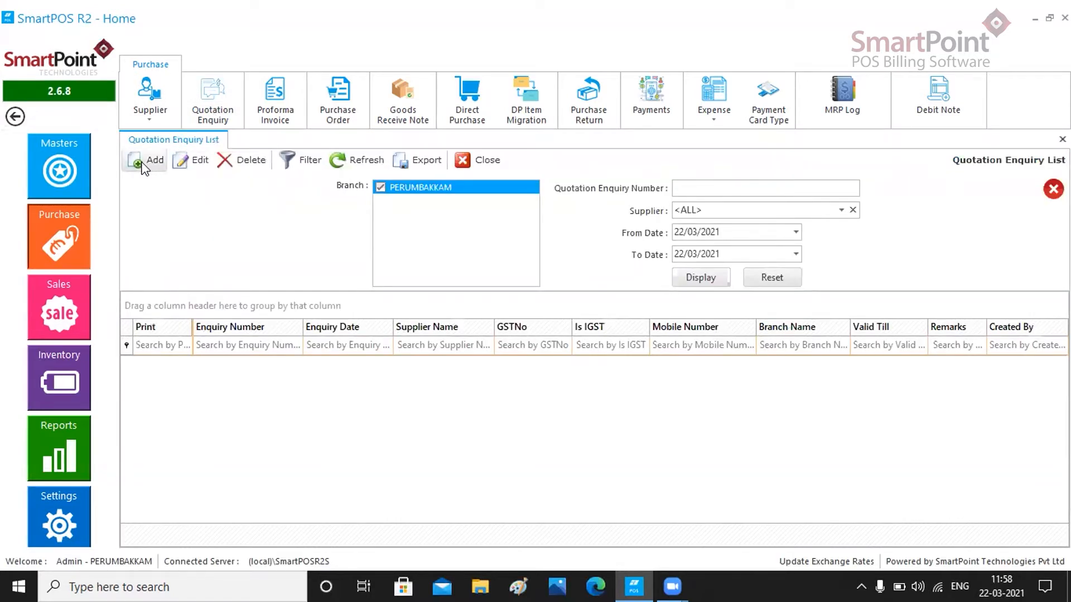
left_click(143, 165)
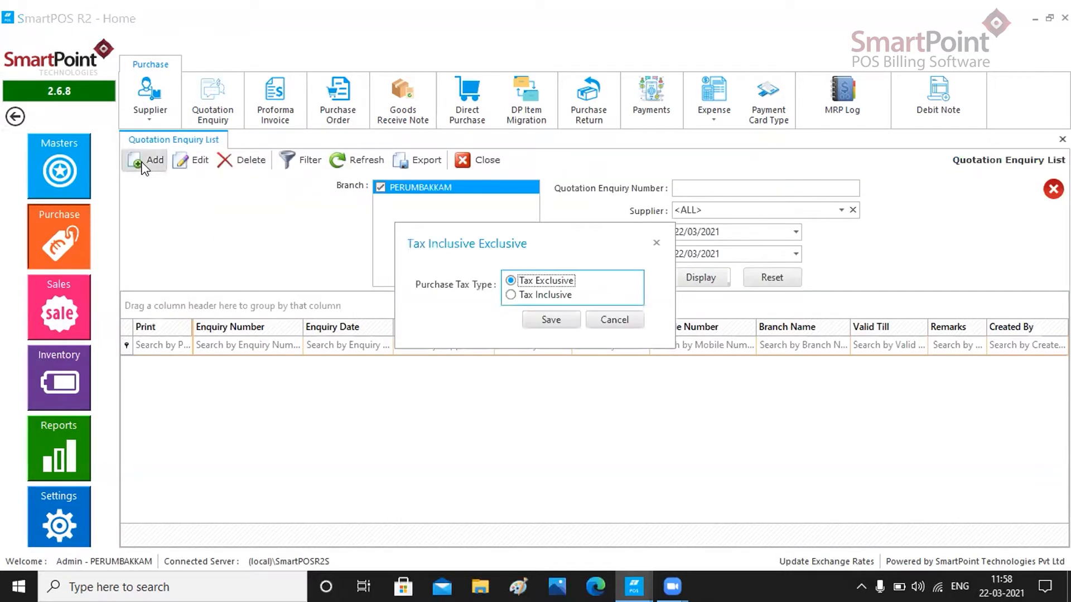
left_click(509, 295)
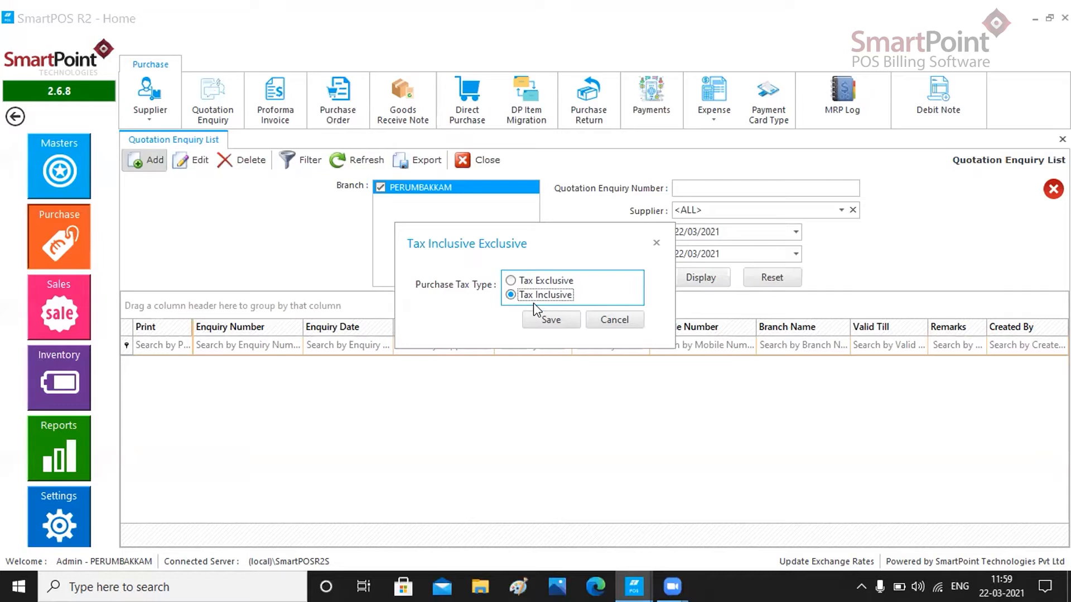
left_click(510, 281)
left_click(551, 323)
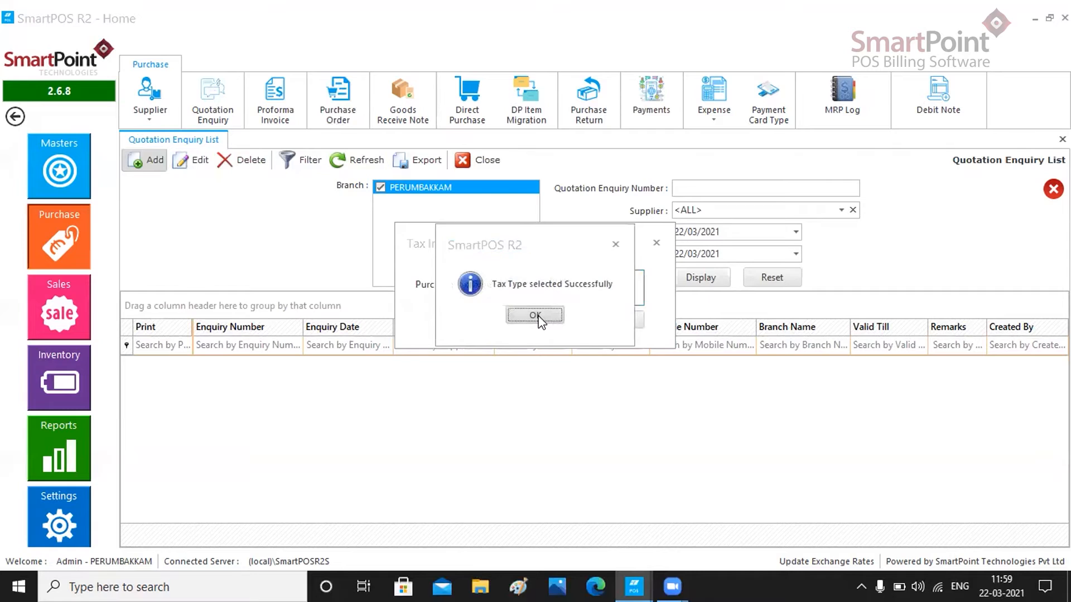
left_click(535, 316)
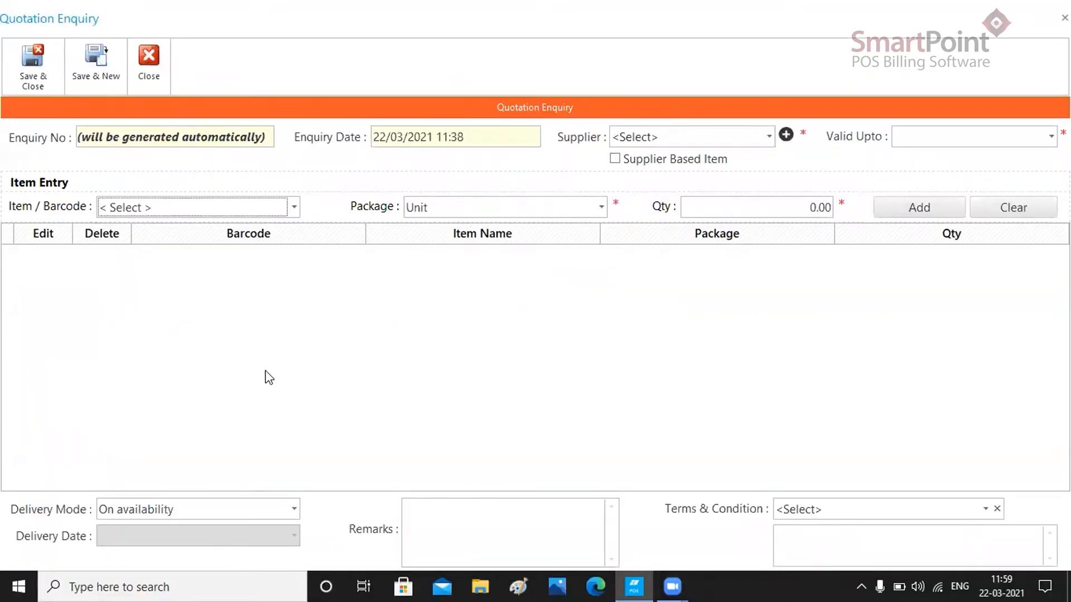
- Choose A.P. SNACKS as the supplier and set the Valid Upto date to 24/03/2021
left_click(726, 134)
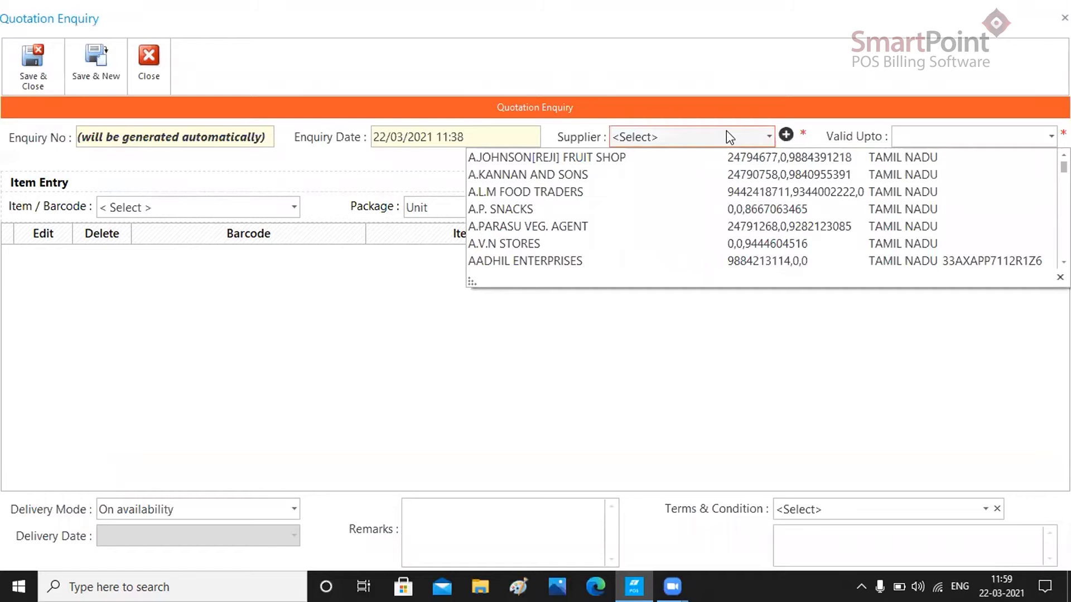
left_click(534, 209)
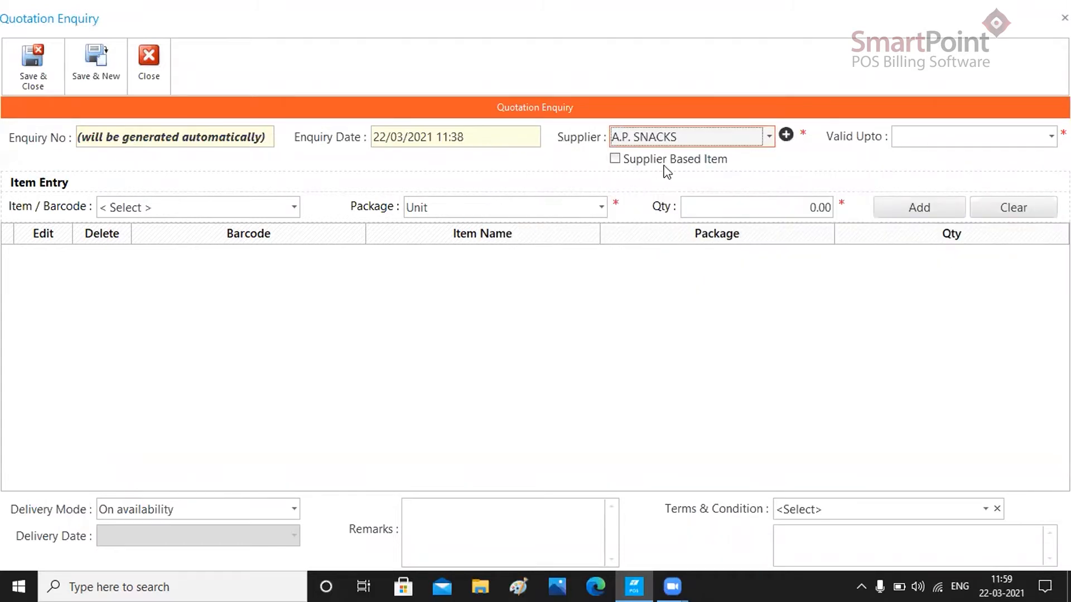
left_click(616, 160)
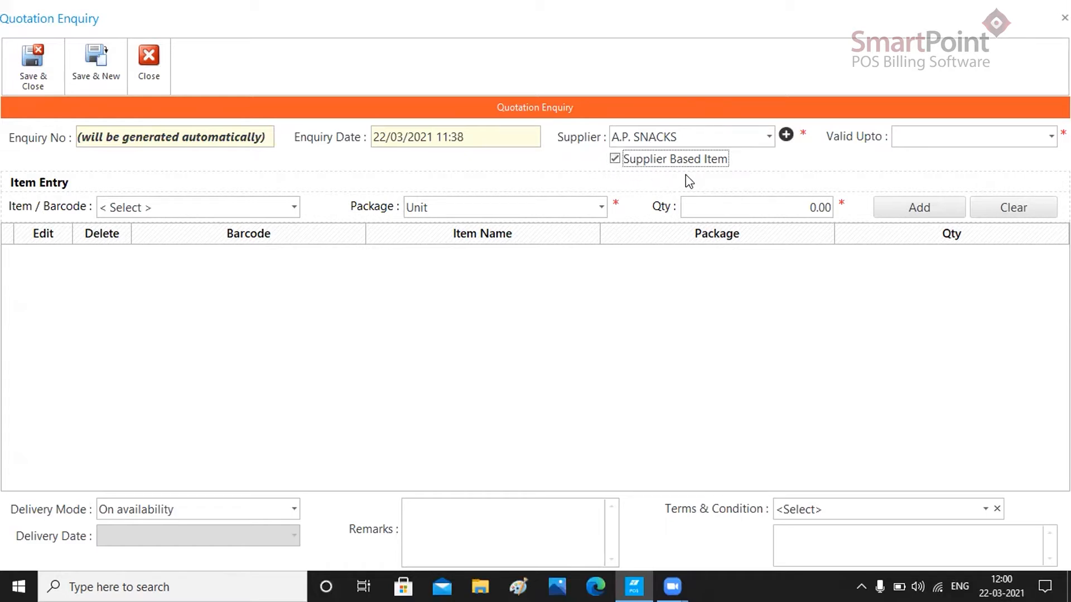
left_click(616, 161)
left_click(1051, 136)
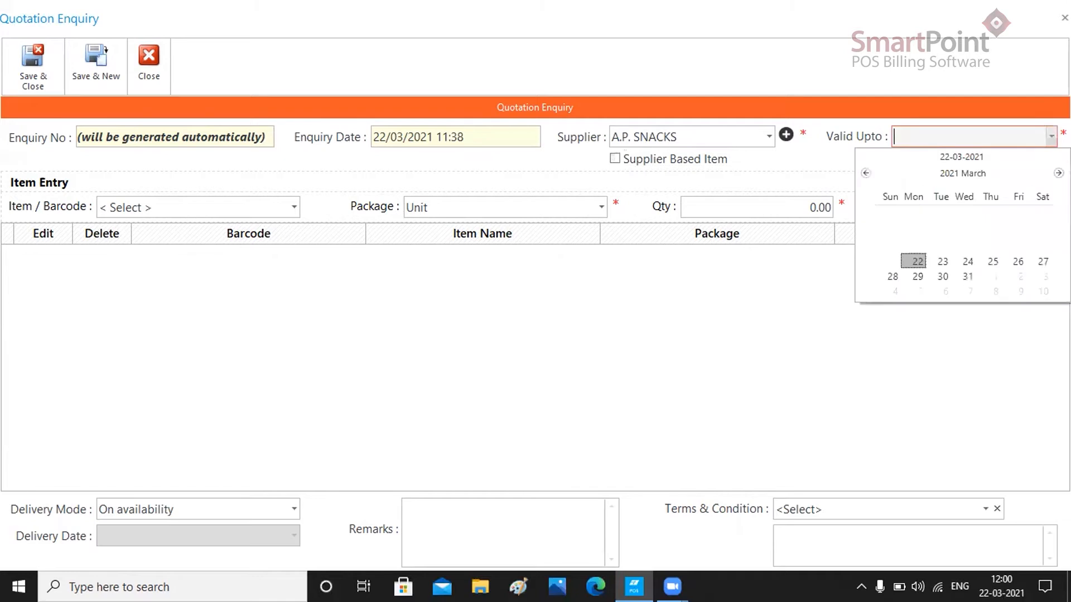
left_click(976, 265)
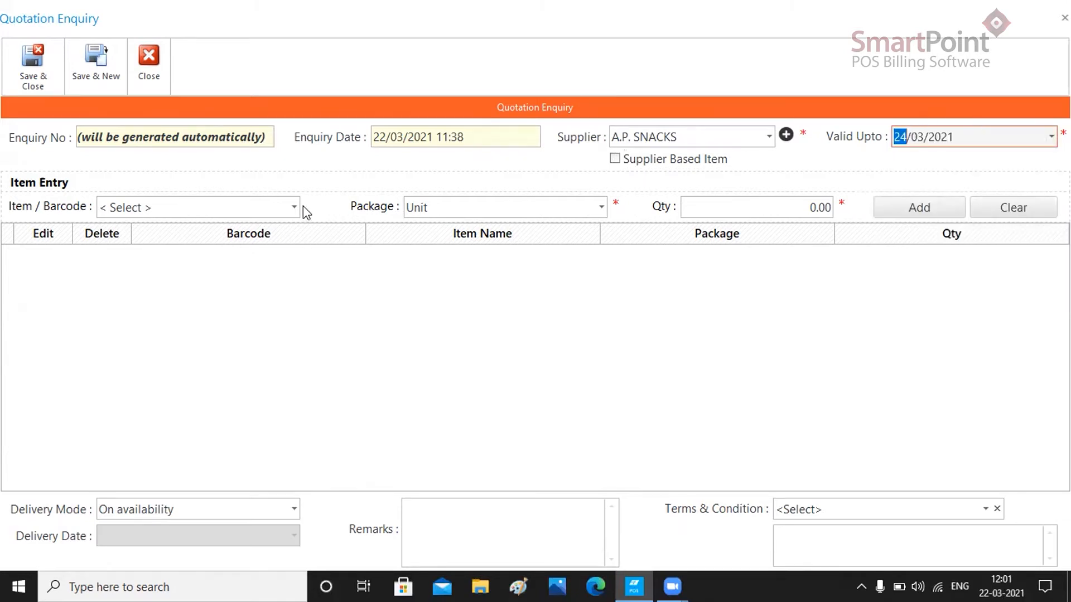
- Add item 3ROSES 18G in the Unit package with a quantity of 10
left_click(237, 211)
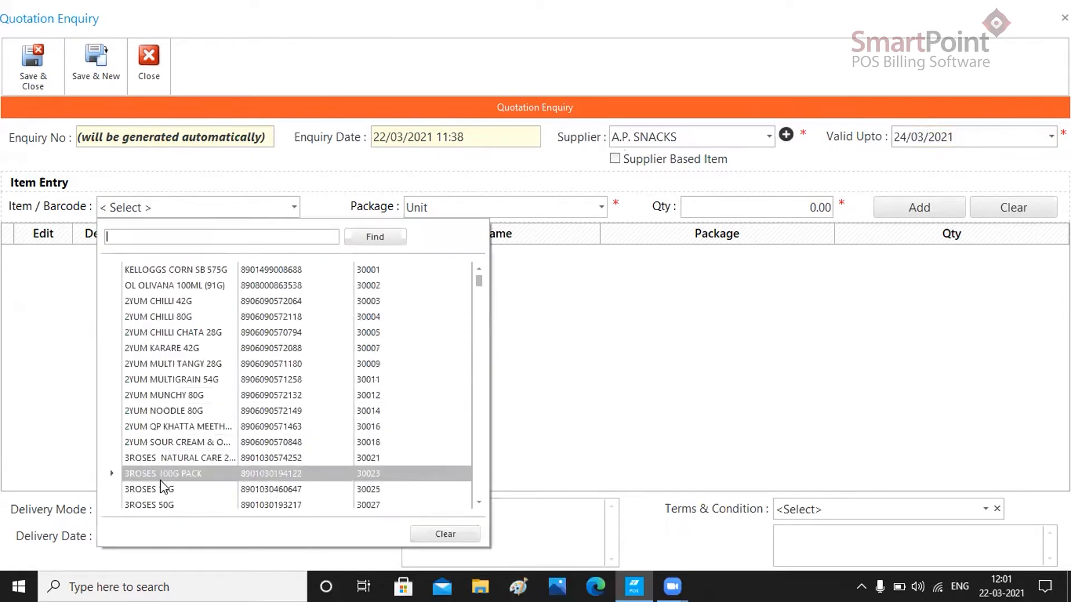
left_click(161, 489)
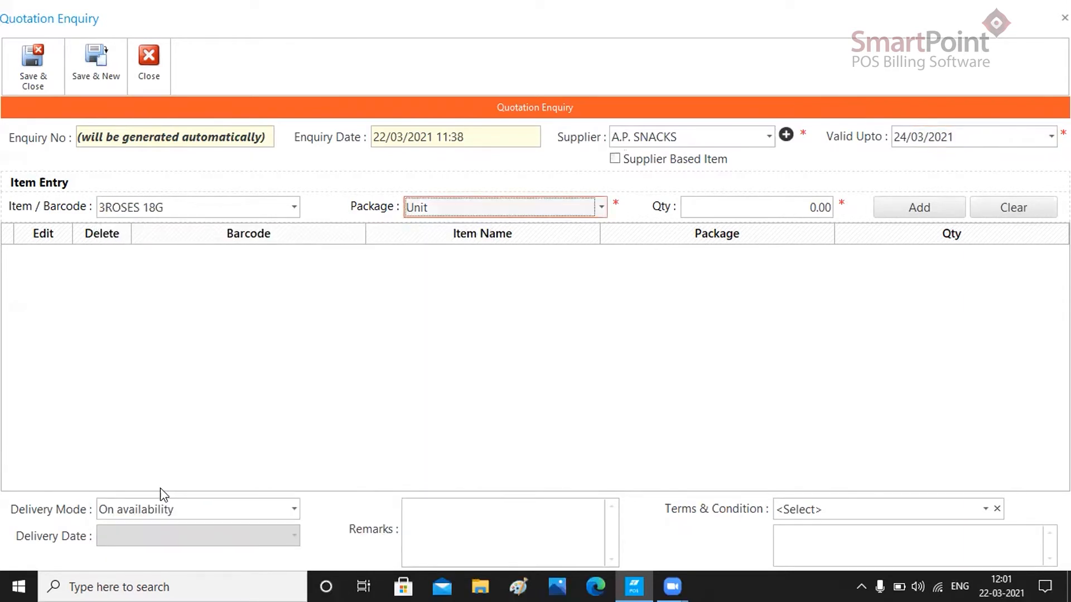
left_click(577, 213)
left_click(530, 229)
left_click(794, 210)
type("1")
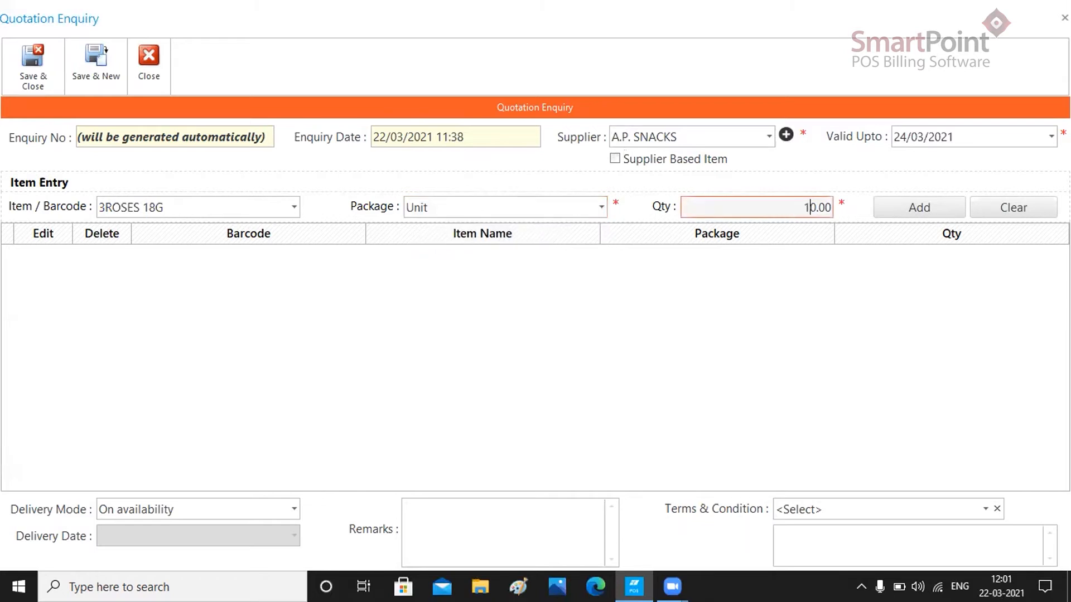
left_click(941, 217)
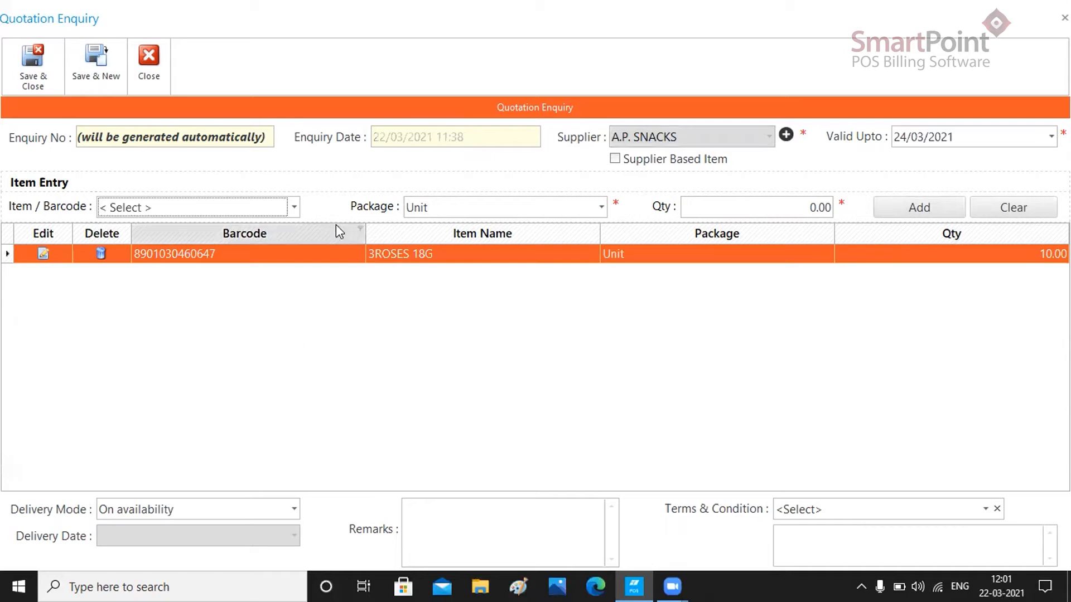
- Add item KELLOGGS CORN SB 575G with a quantity of 10
left_click(294, 207)
left_click_drag(478, 277, 475, 274)
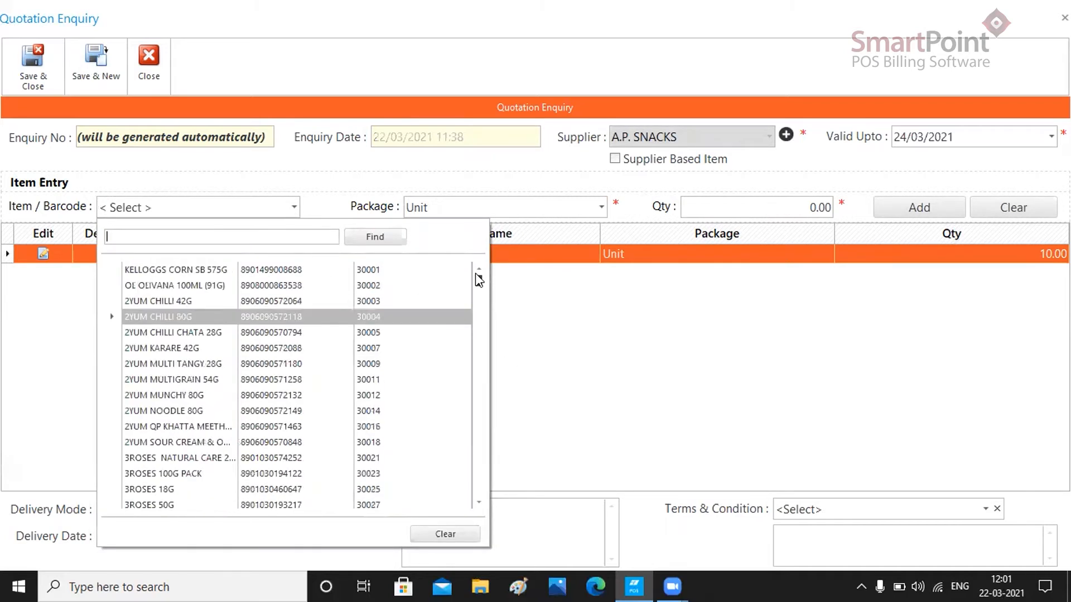
left_click(420, 268)
left_click(770, 211)
type("10")
left_click(938, 210)
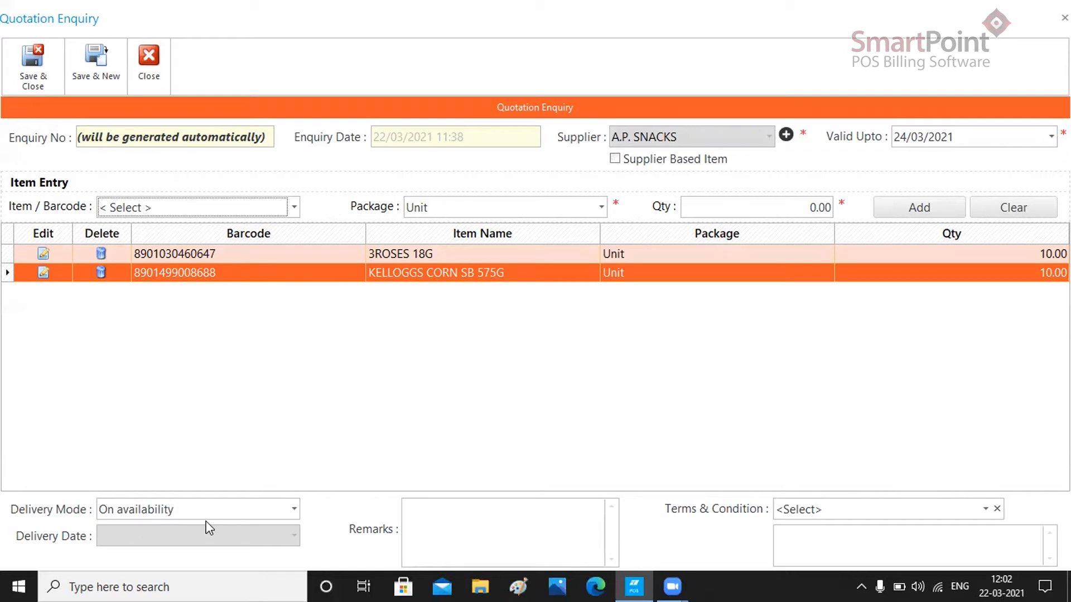
- Try the delivery mode options, setting On date with delivery date 26/03/2021, and return to On availability
left_click(293, 510)
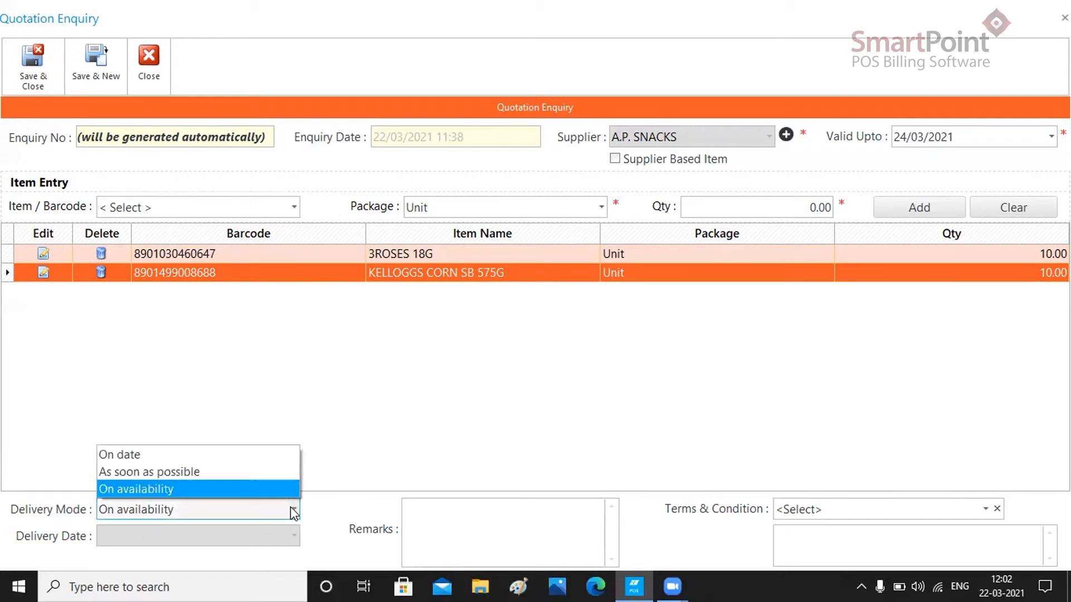
left_click(245, 471)
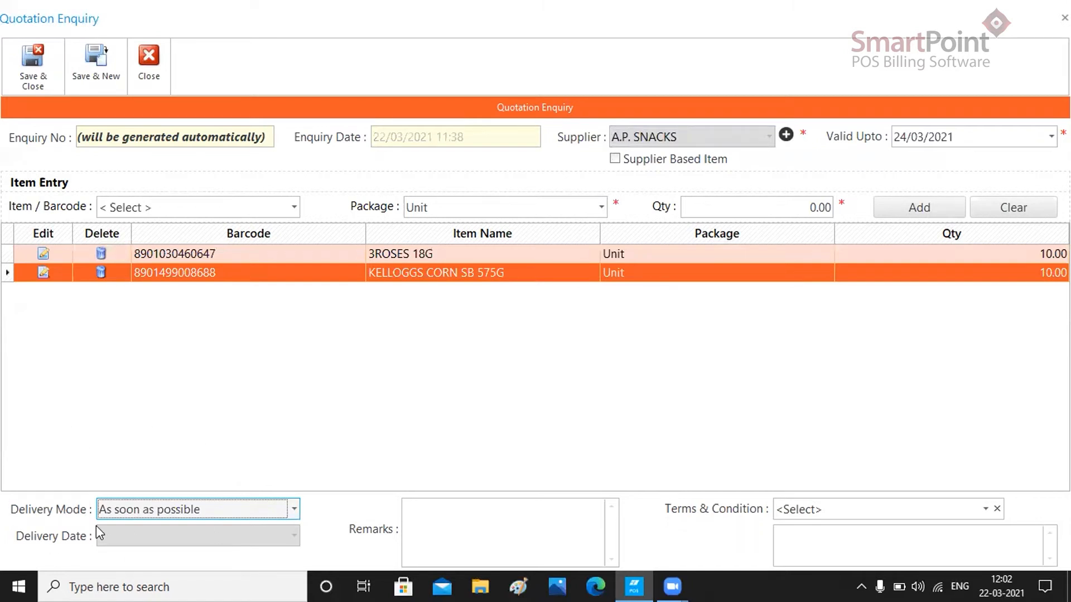
left_click(292, 508)
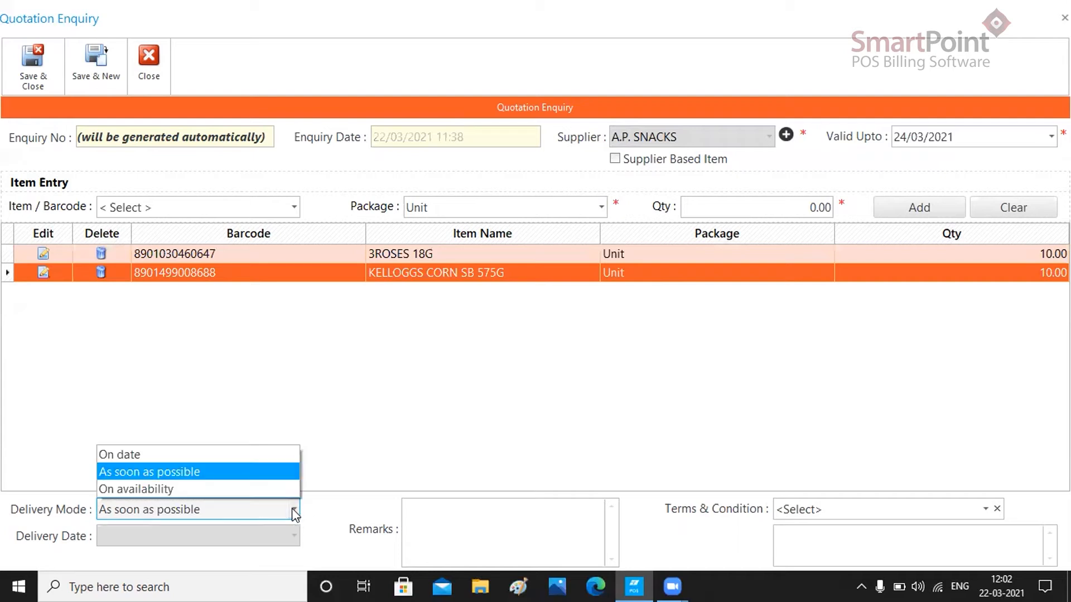
left_click(243, 453)
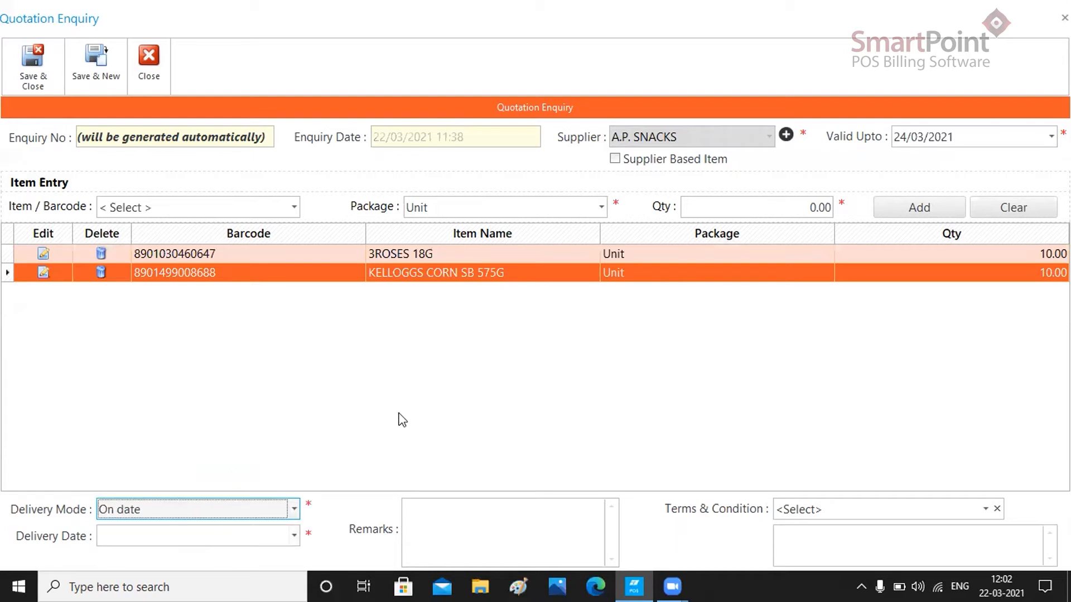
left_click(293, 535)
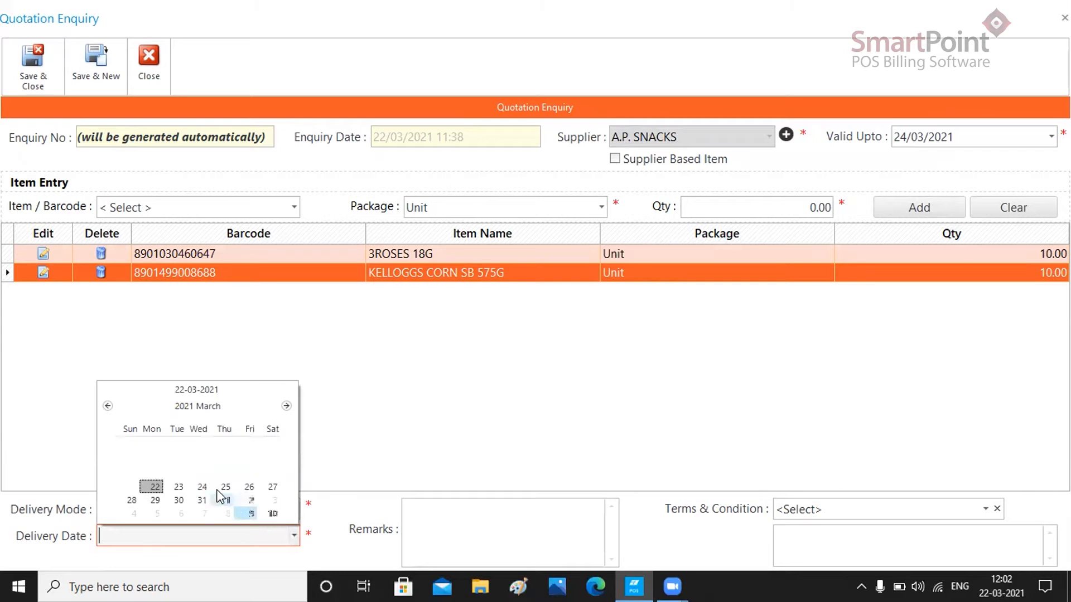
left_click(248, 487)
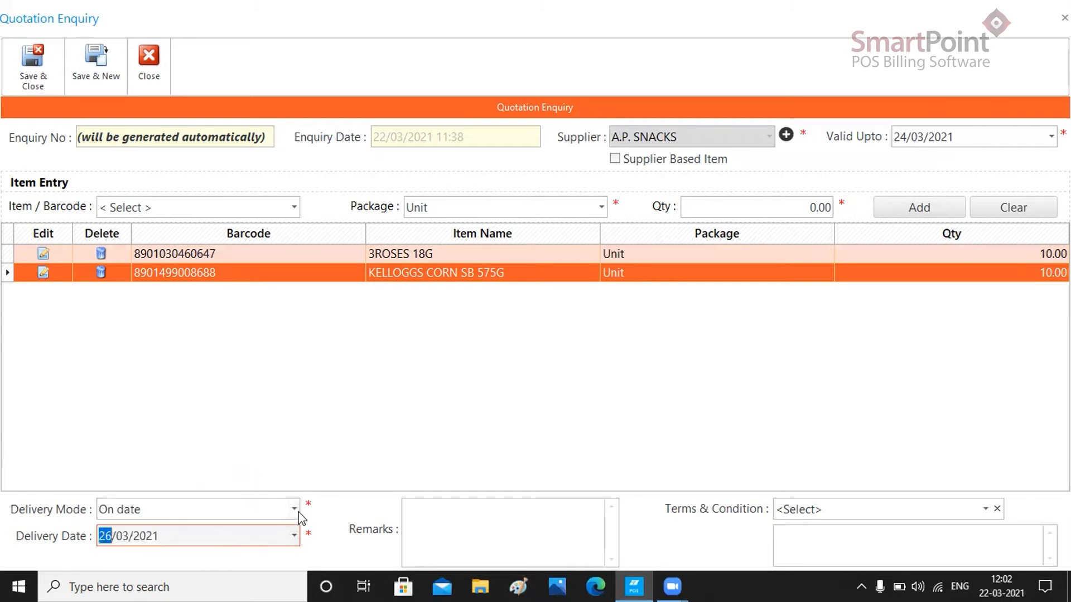
left_click(293, 510)
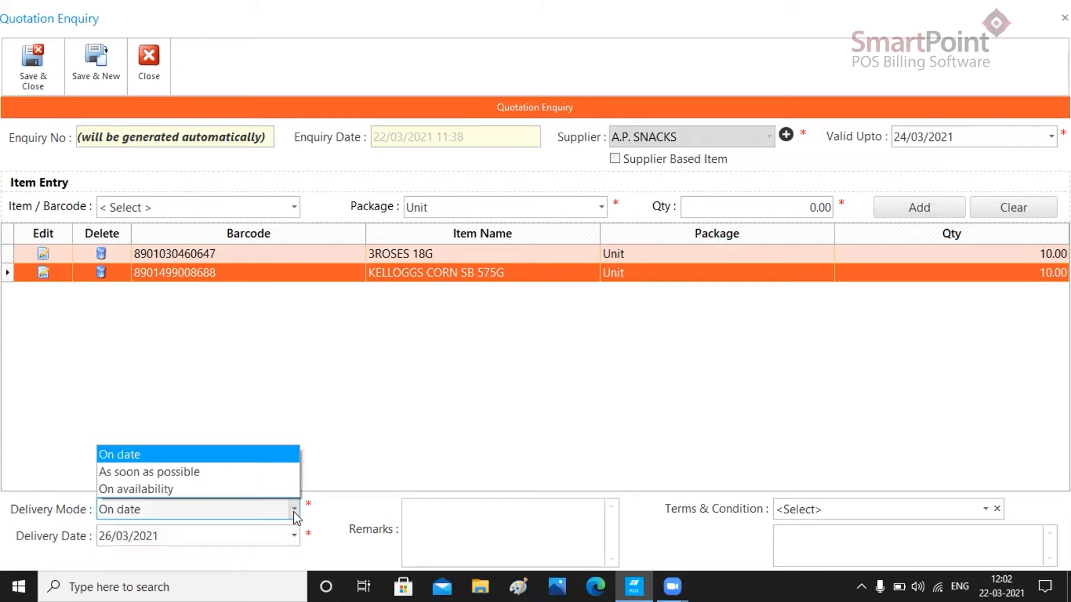
left_click(218, 488)
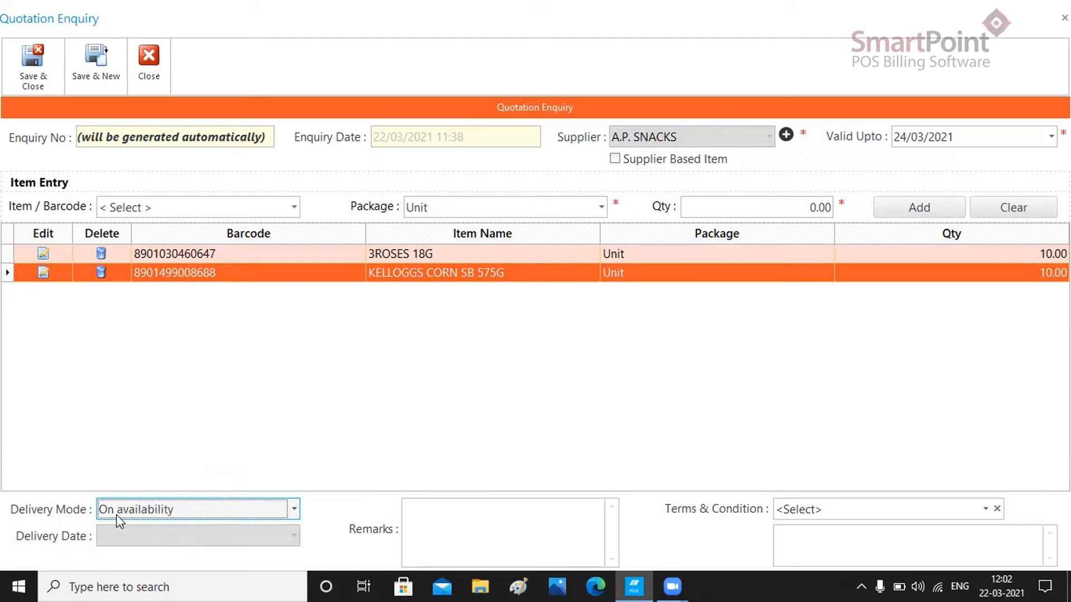
- Enter the remark Quotation Enquiry, then save and close the enquiry
left_click(427, 524)
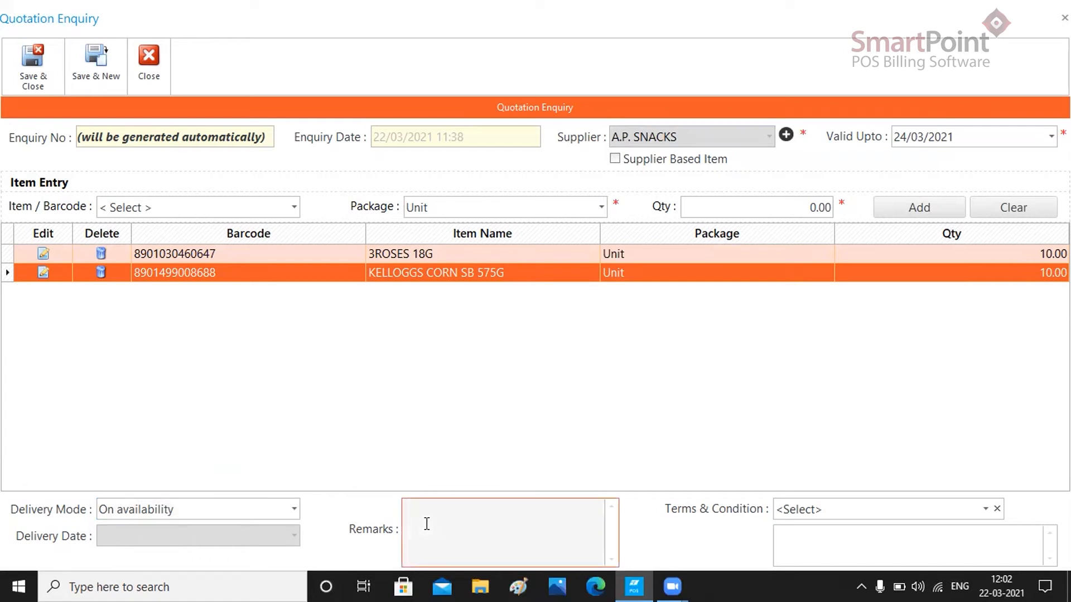
type("Quotation Enquiry")
left_click(985, 510)
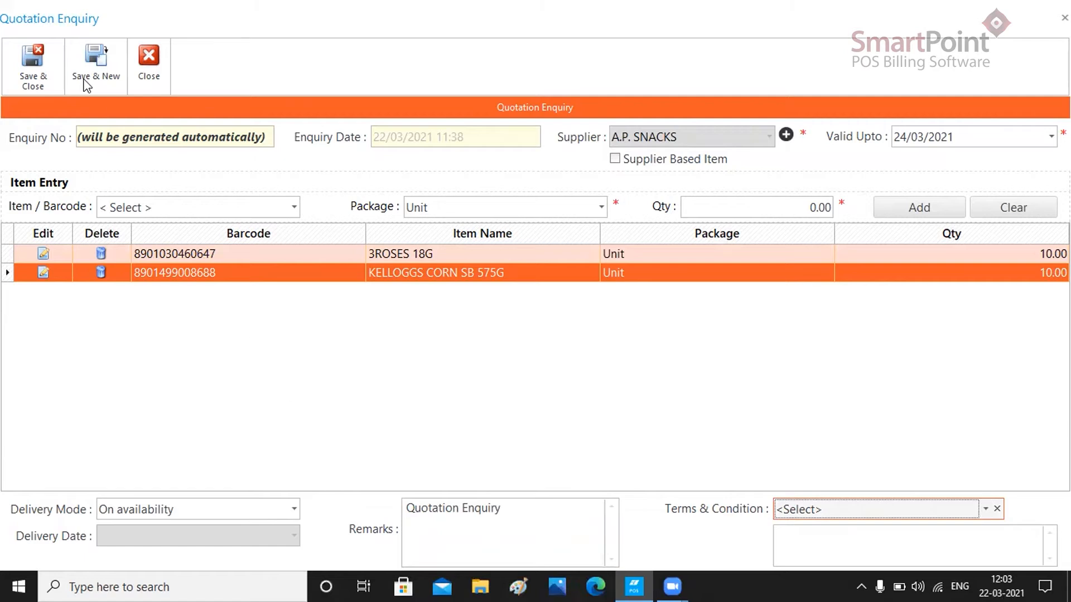
left_click(44, 72)
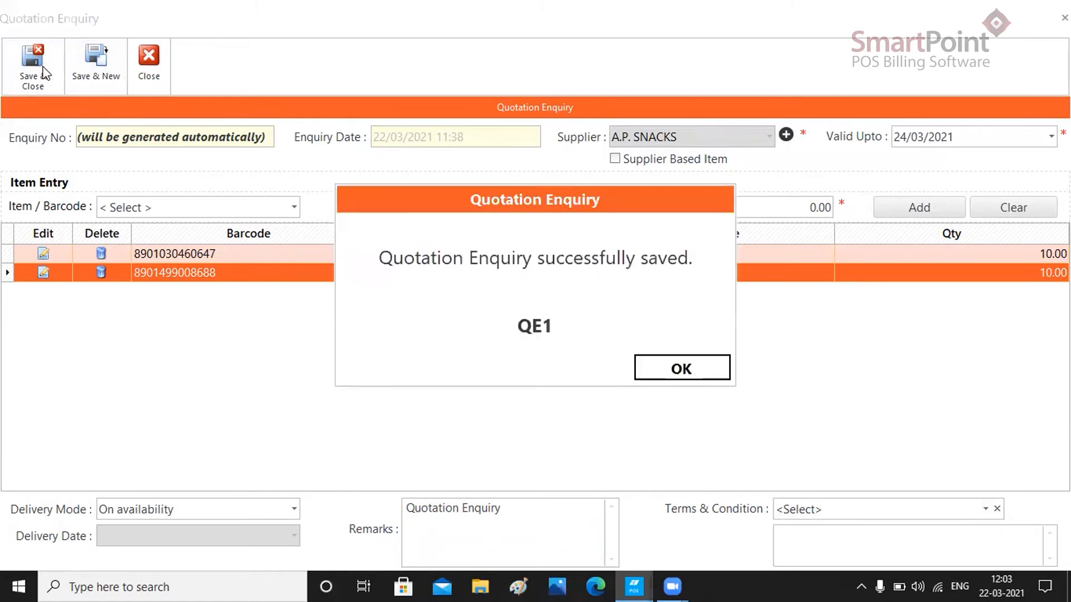
left_click(707, 365)
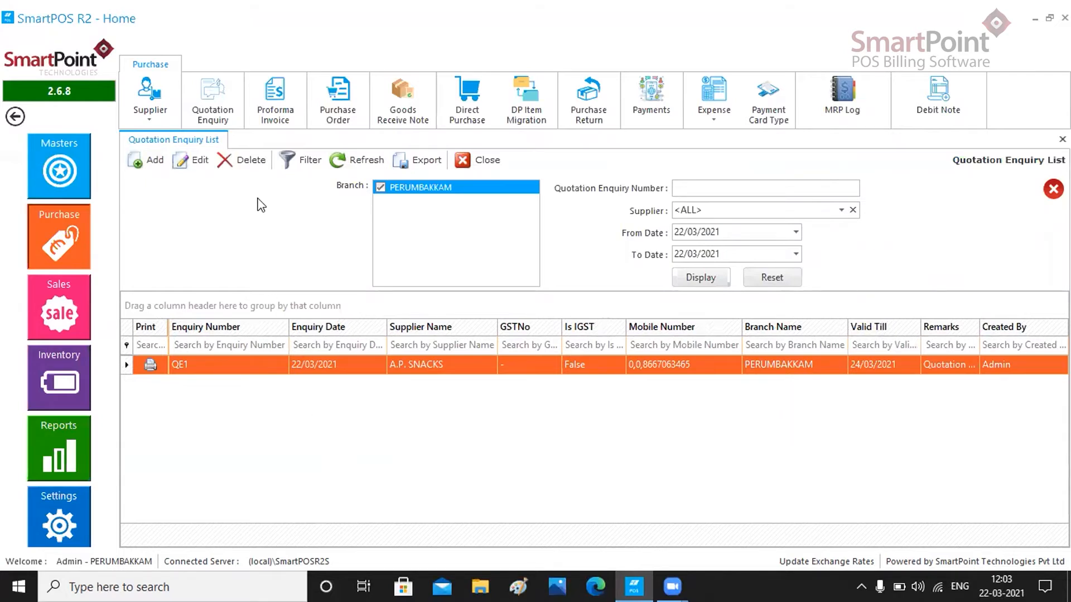
- Open the proforma invoice list and start a new proforma invoice with the Tax Exclusive tax type
left_click(271, 120)
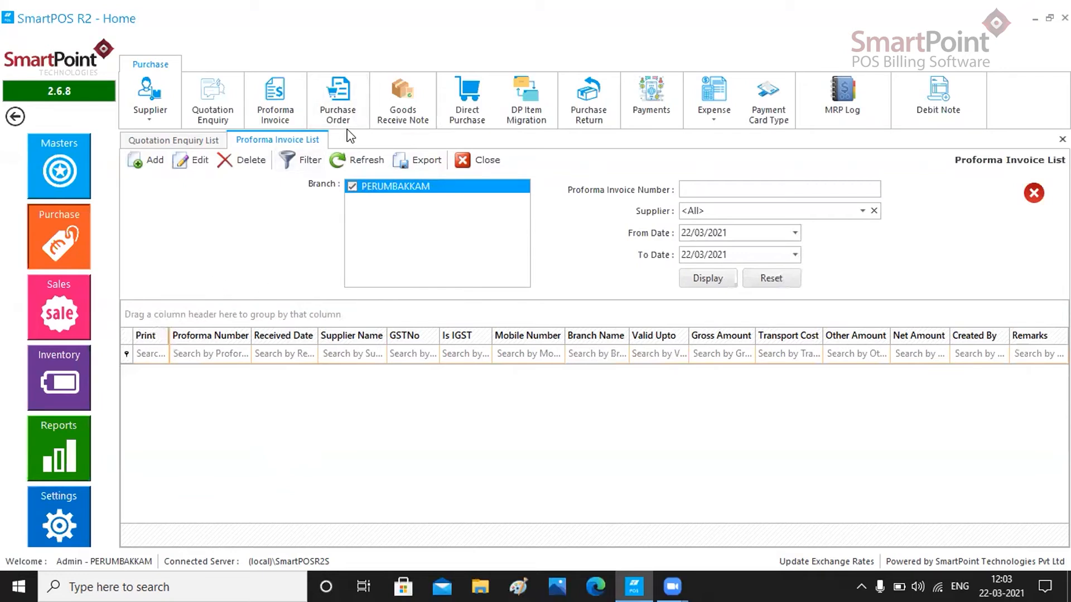
left_click(206, 111)
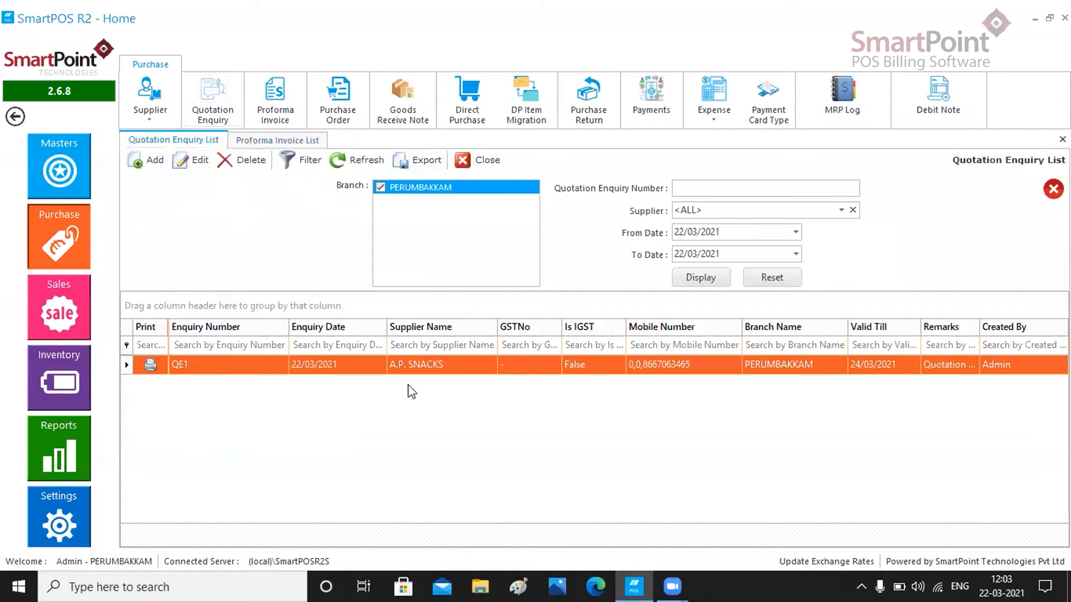
left_click(274, 116)
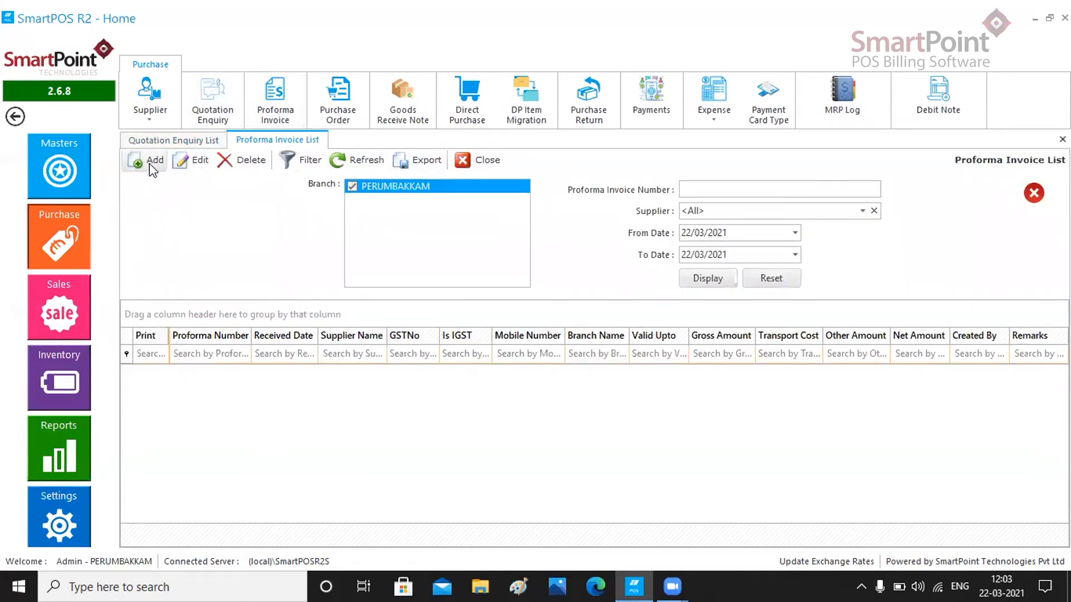
left_click(146, 160)
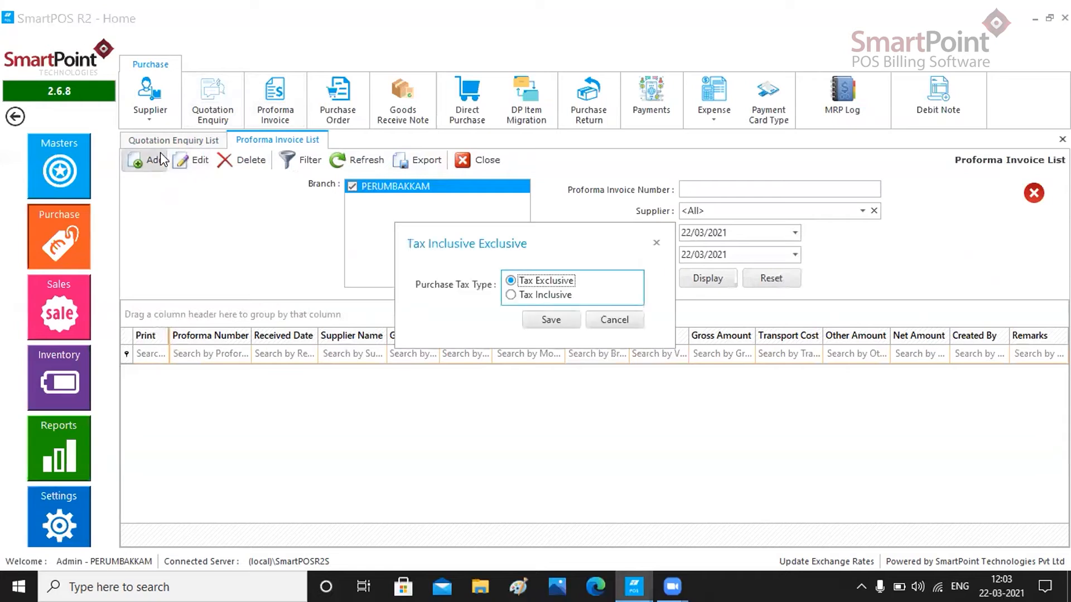
left_click(550, 317)
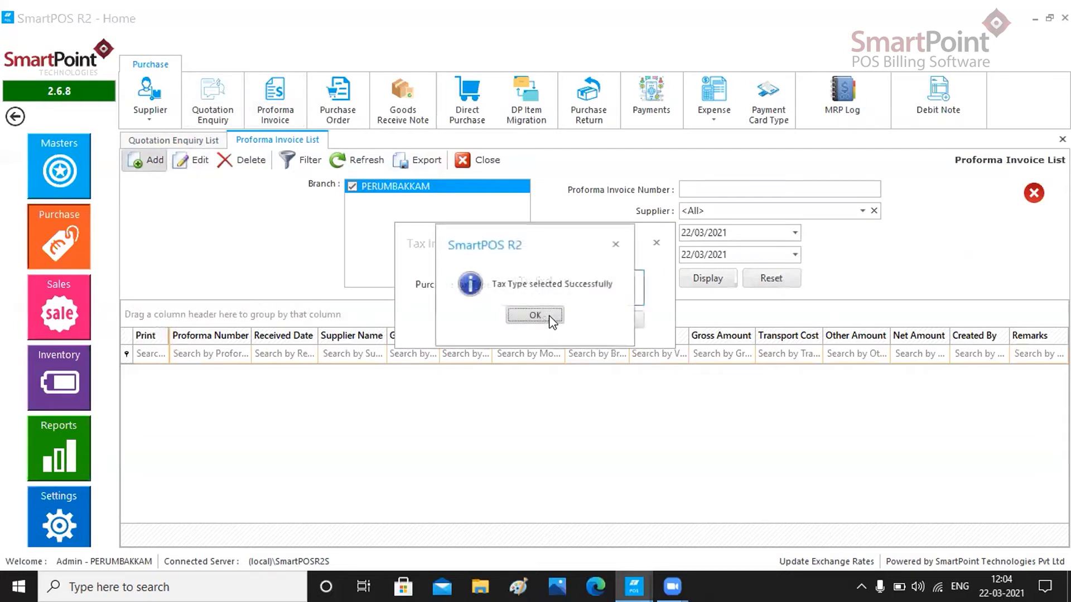
left_click(525, 316)
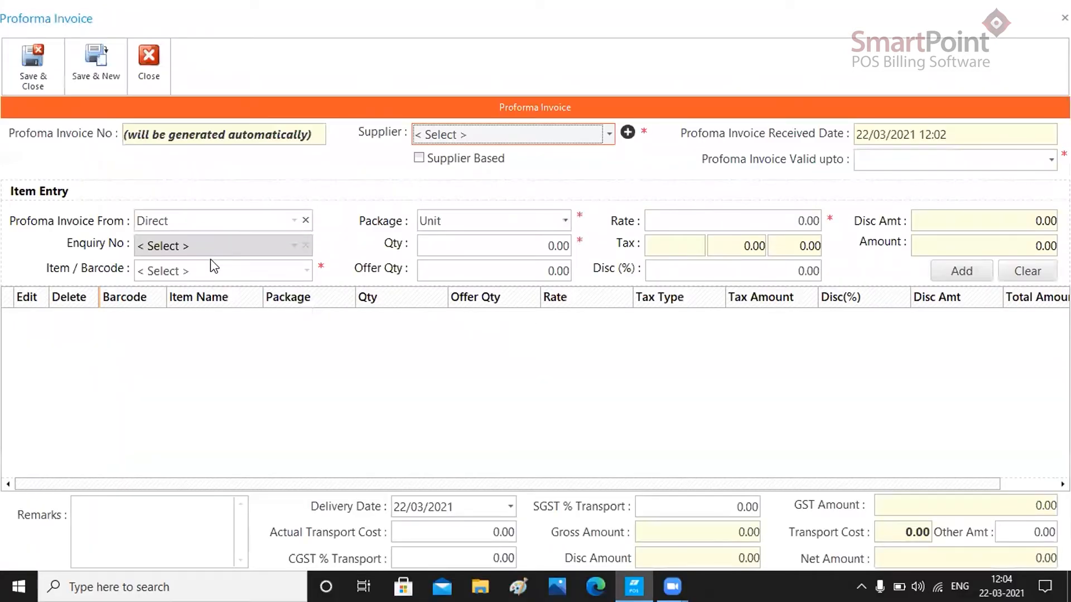
- Select supplier A.P. SNACKS and set the proforma invoice valid-upto date to 25/03/2021
left_click(609, 133)
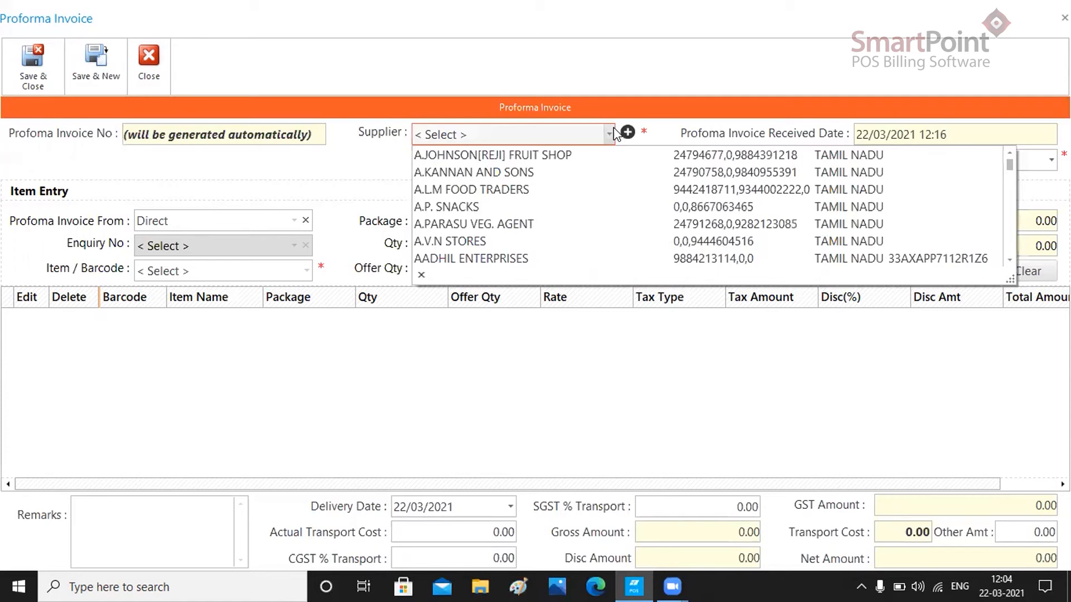
left_click(509, 210)
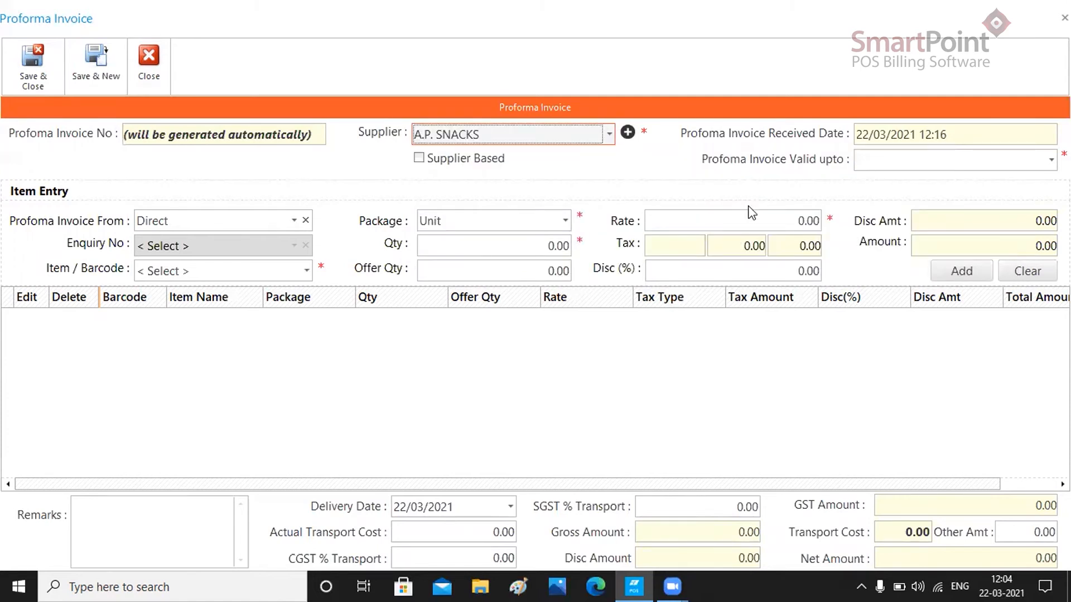
left_click(1051, 160)
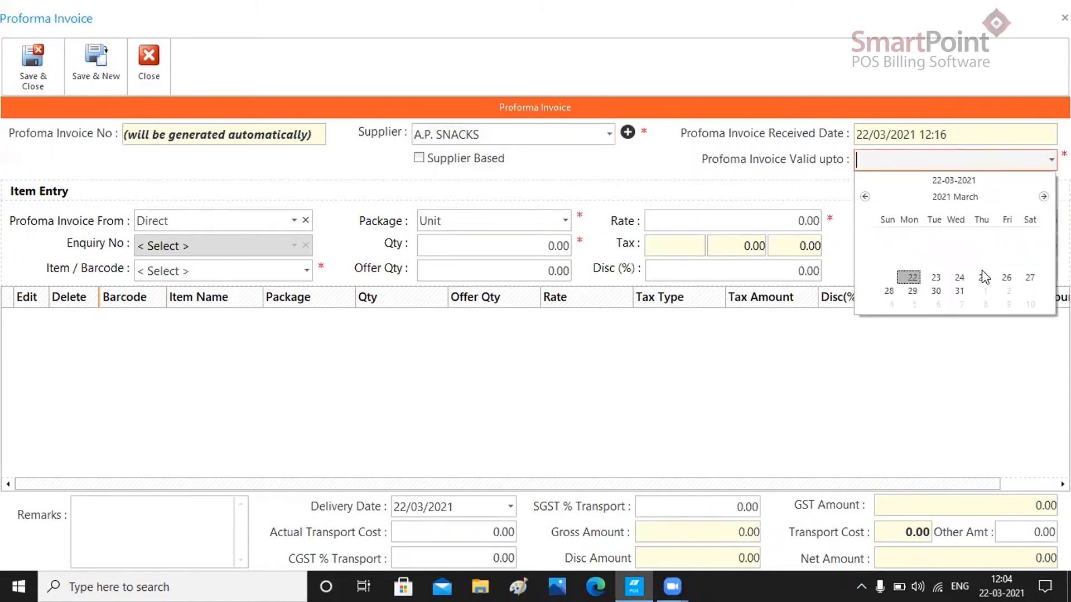
left_click(983, 276)
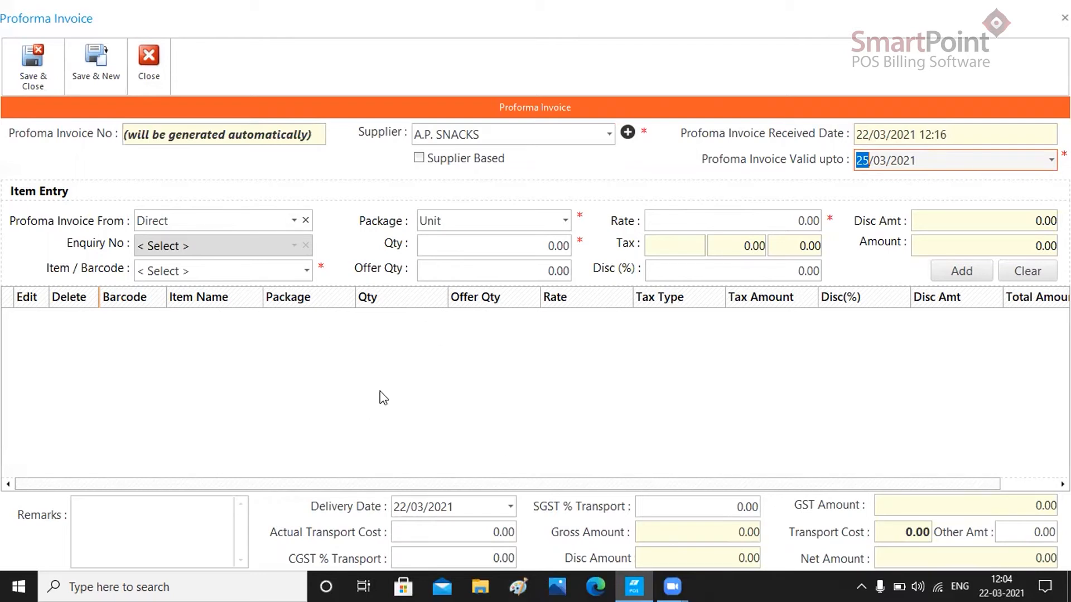
- Load the items from quotation enquiry QE1 by setting the invoice source to Quotation Enquiry
left_click(293, 222)
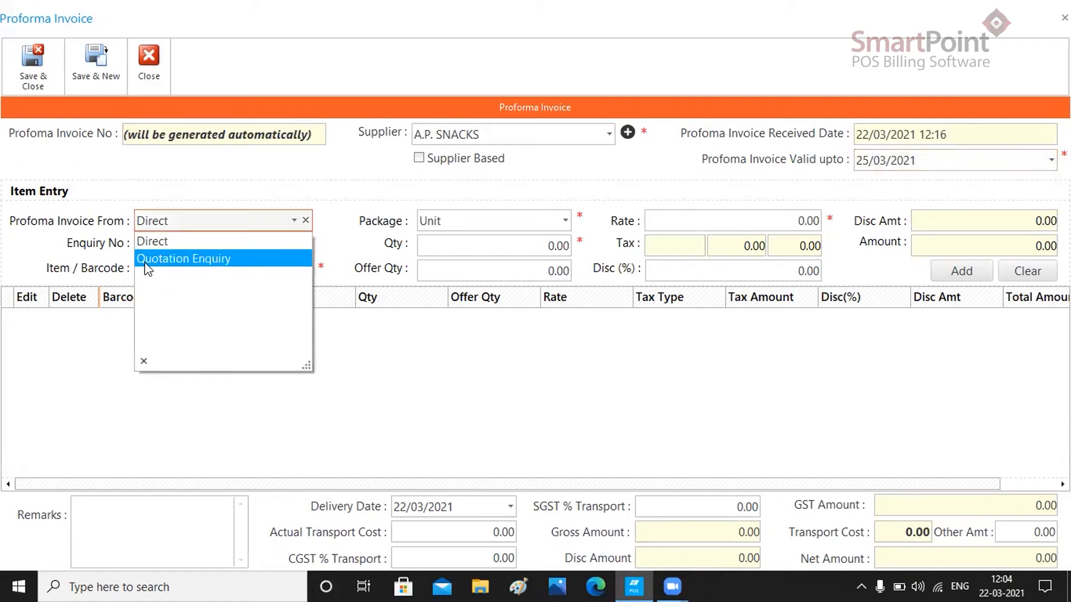
left_click(215, 260)
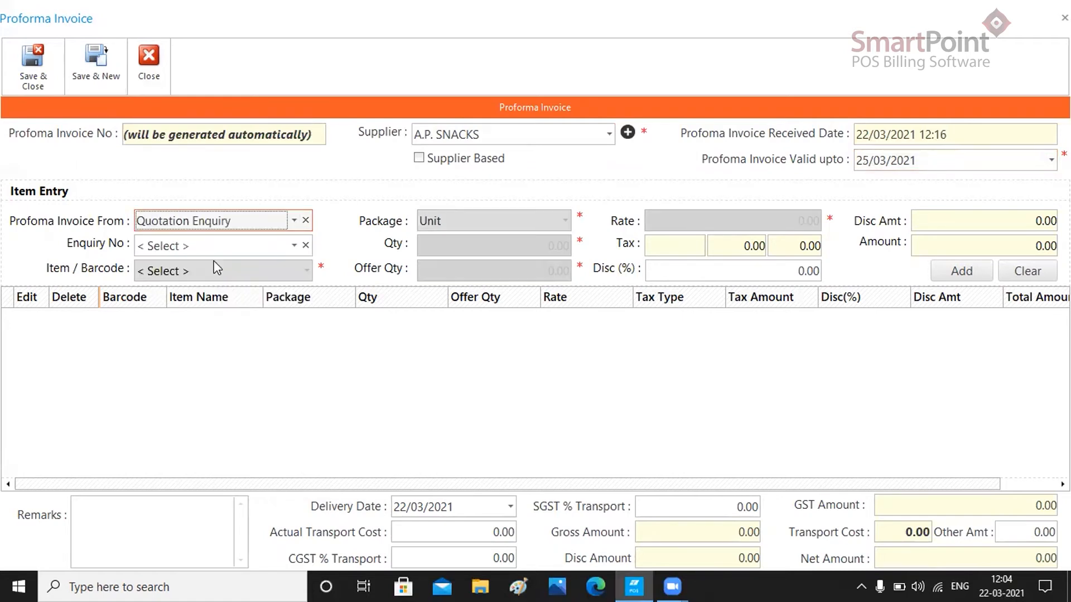
left_click(294, 246)
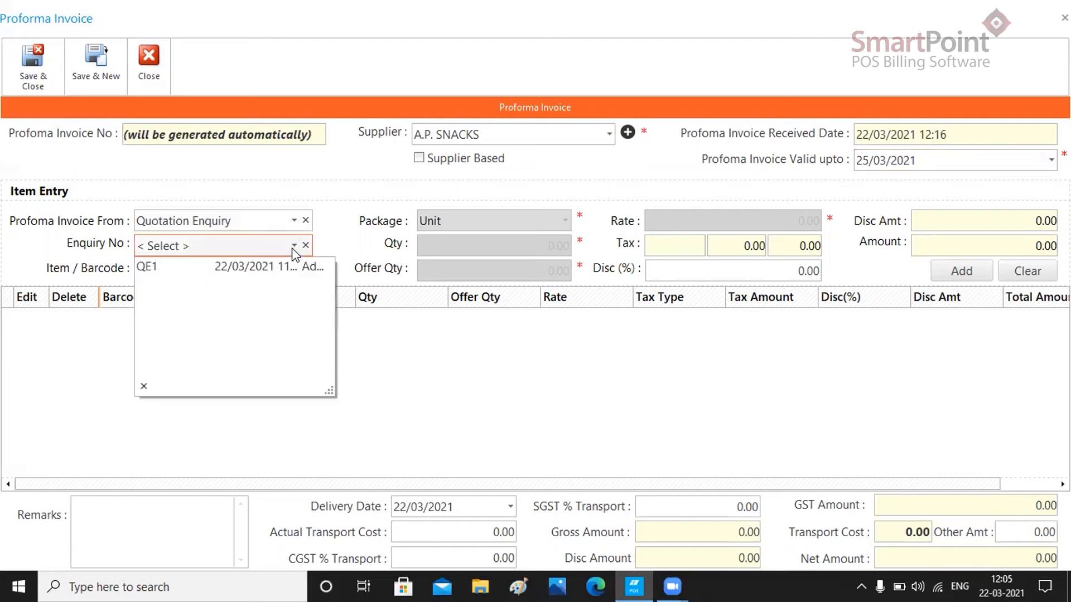
left_click(267, 266)
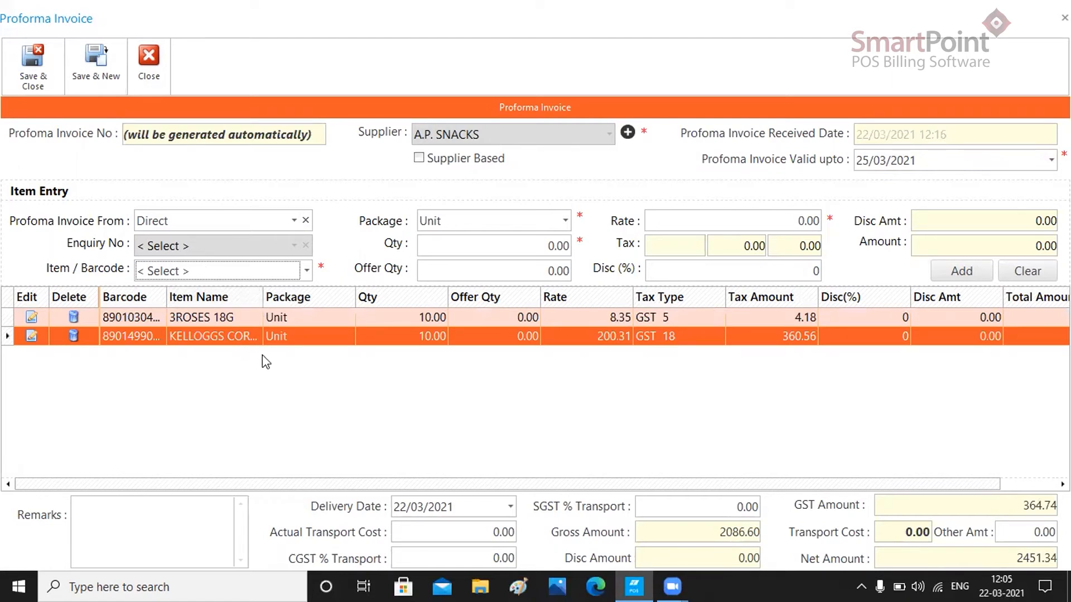
left_click(322, 403)
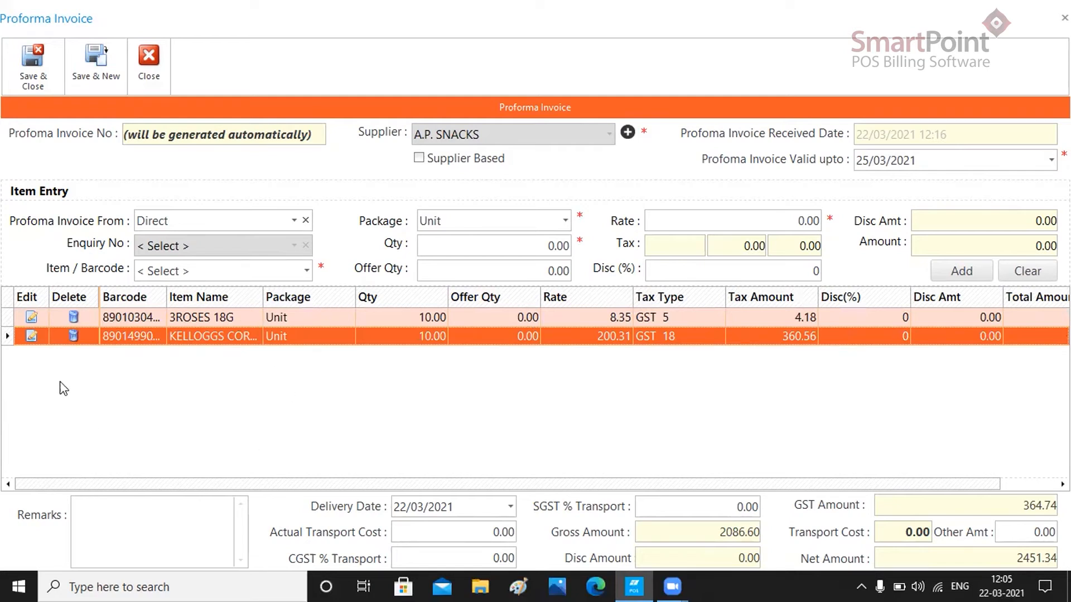
- Edit the KELLOGGS CORN SB 575G line, changing its rate to 210.31, and update it
left_click(32, 340)
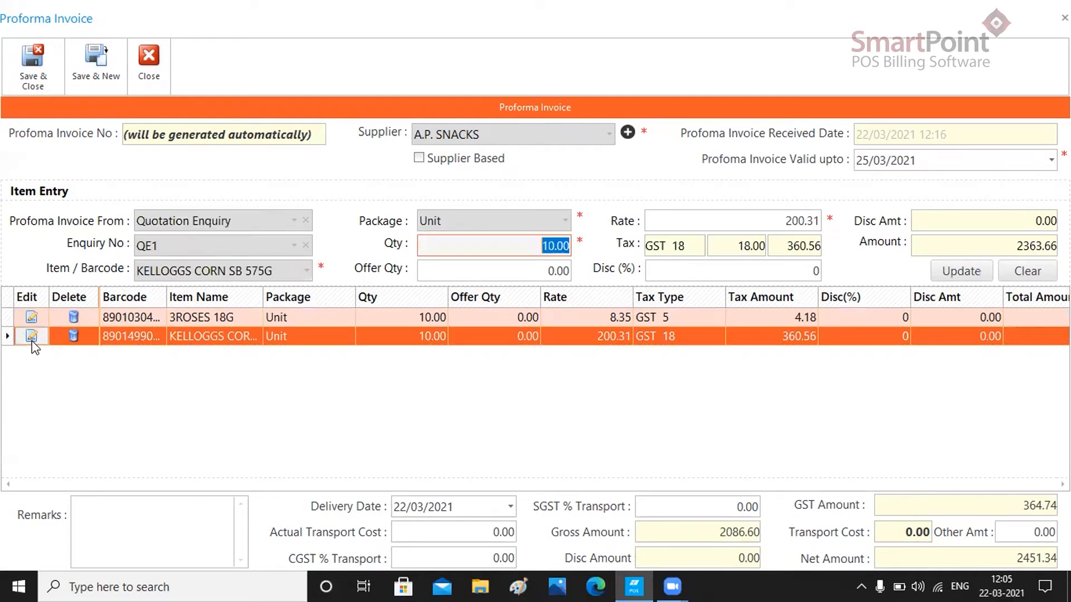
left_click(782, 223)
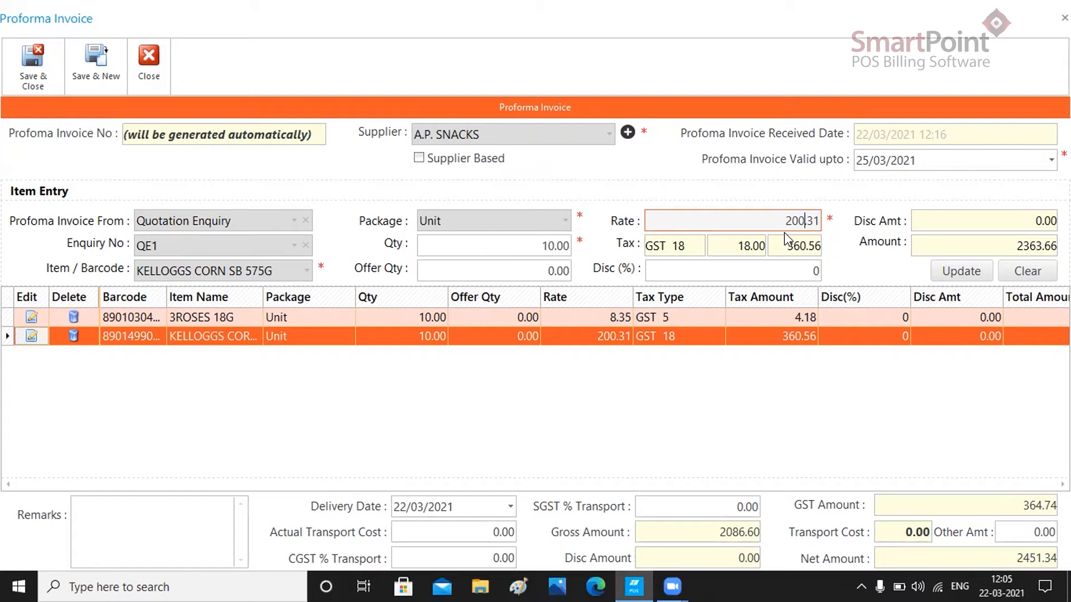
key("BackSpace")
type("1")
left_click(941, 270)
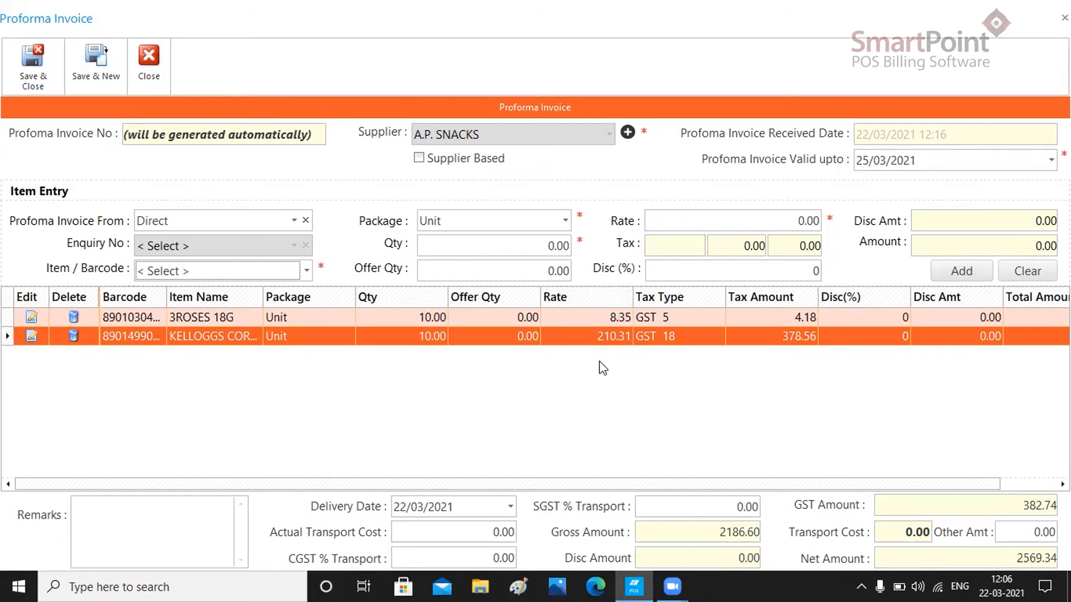
- Set the proforma invoice delivery date to 25/03/2021
left_click_drag(608, 485, 720, 487)
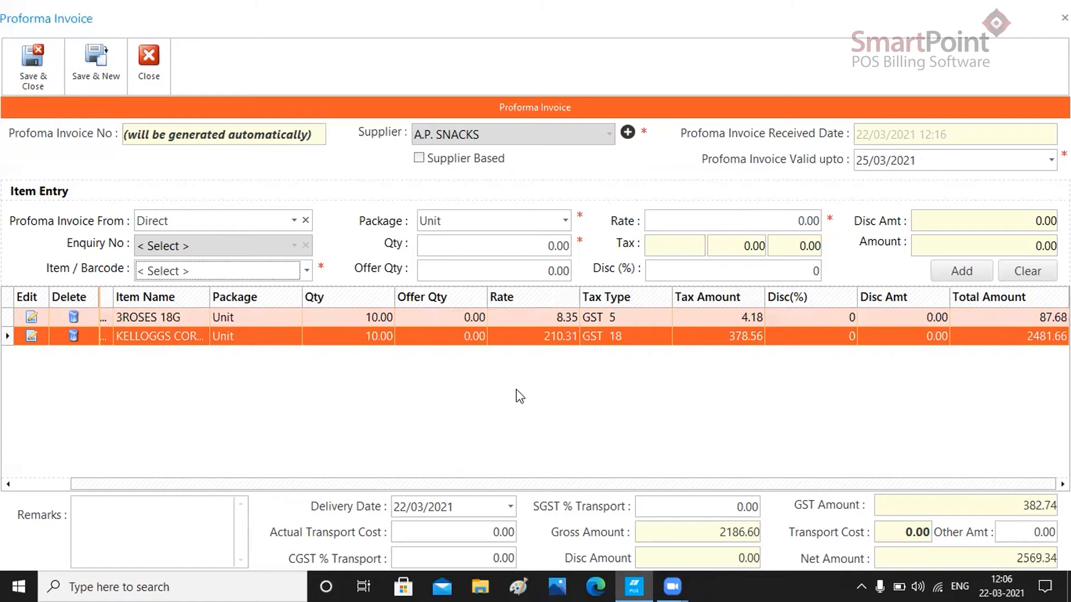
left_click(510, 507)
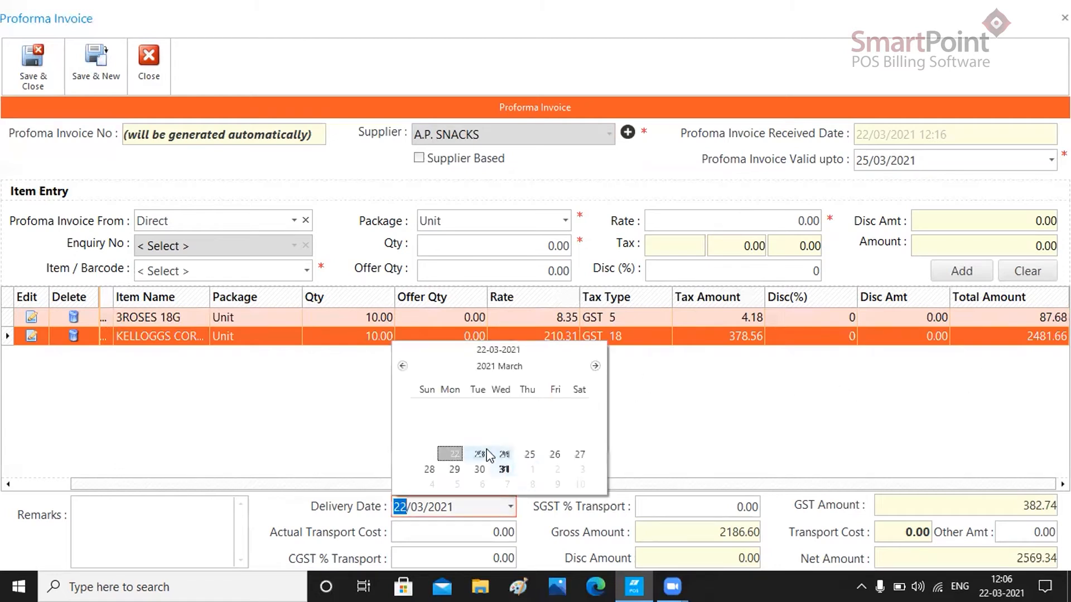
left_click(530, 455)
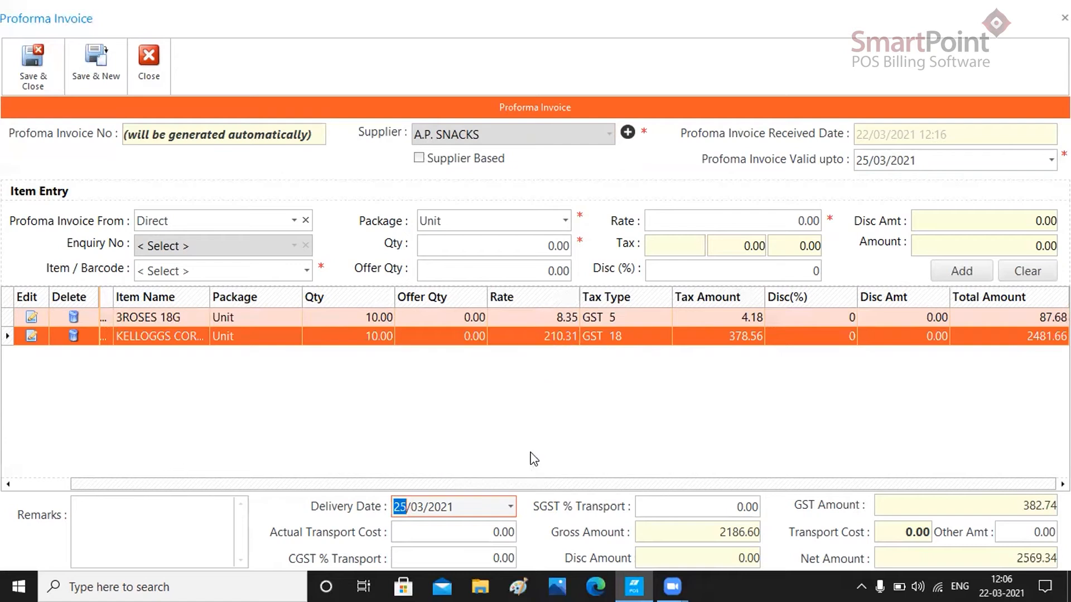
- Enter an actual transport cost of 30 with CGST and SGST transport rates of 2% each
left_click(493, 532)
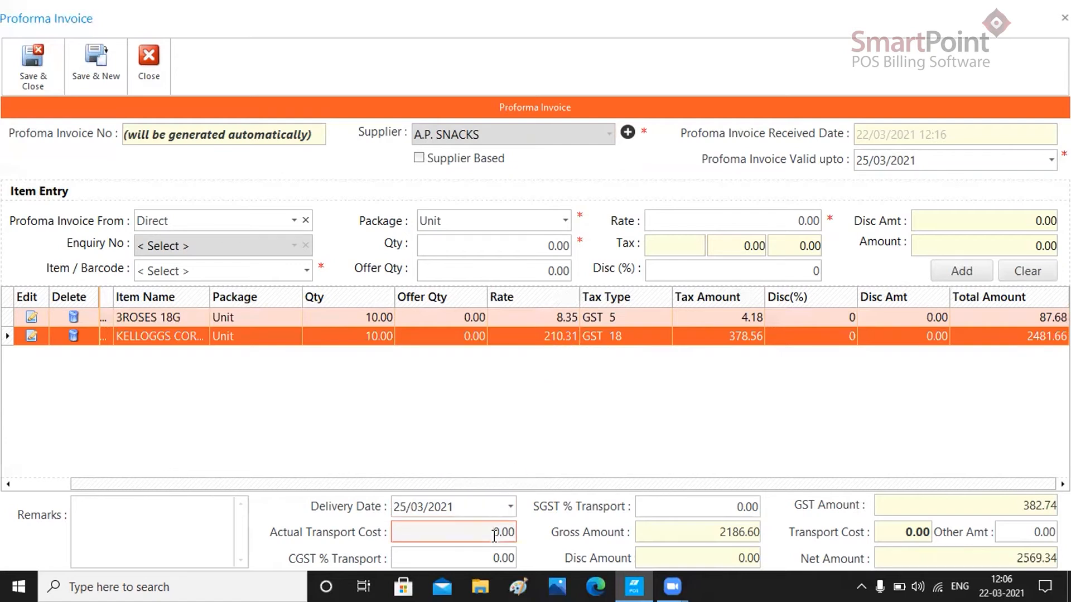
type("3")
left_click(494, 558)
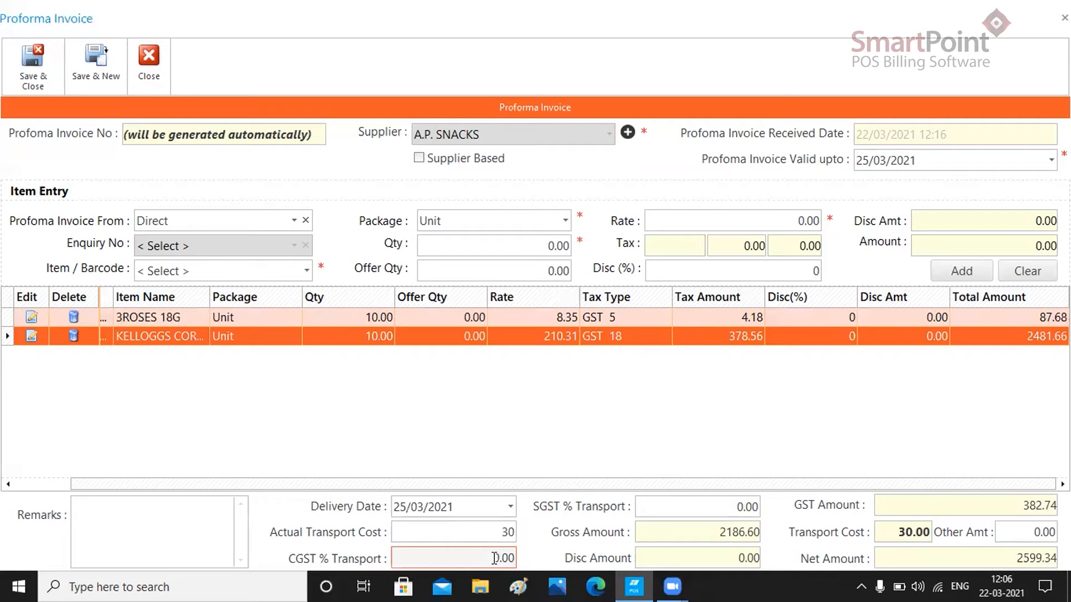
type("2")
left_click(743, 507)
type("2")
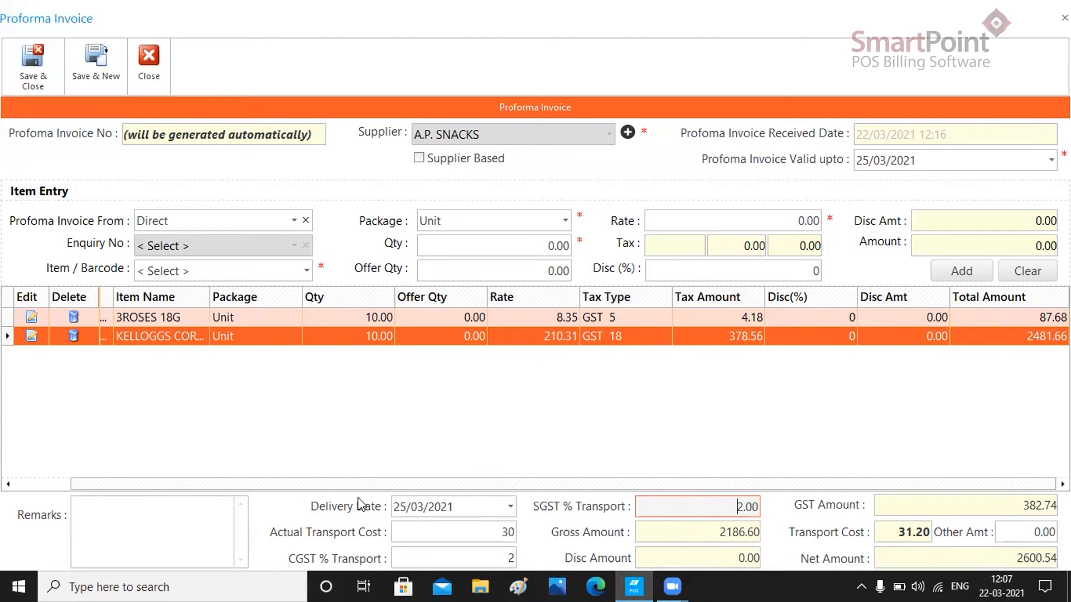
- Save and close the proforma invoice, acknowledging the confirmation
left_click(115, 541)
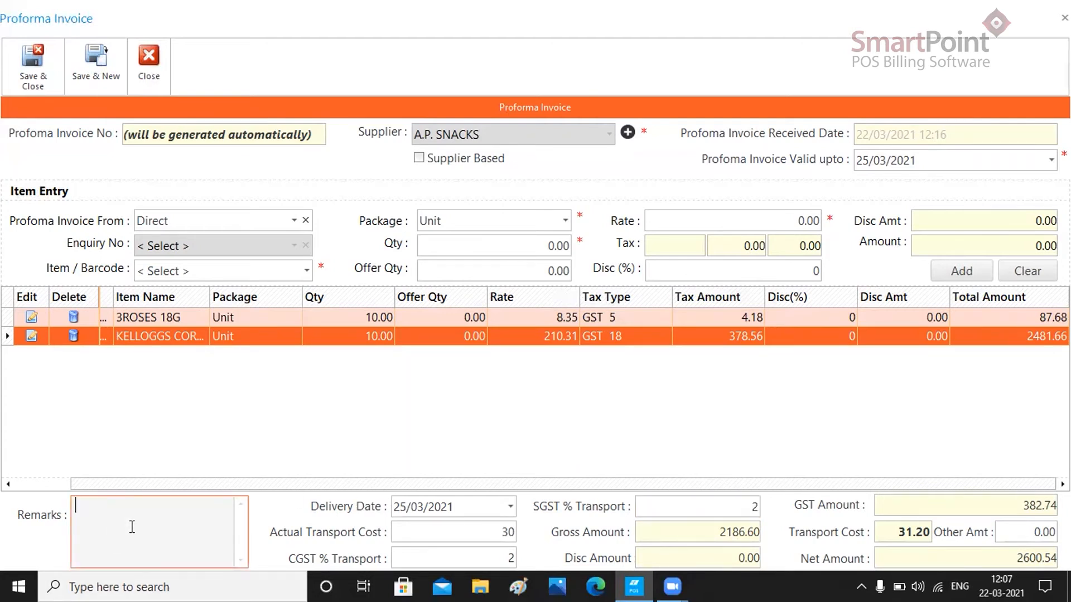
left_click(30, 88)
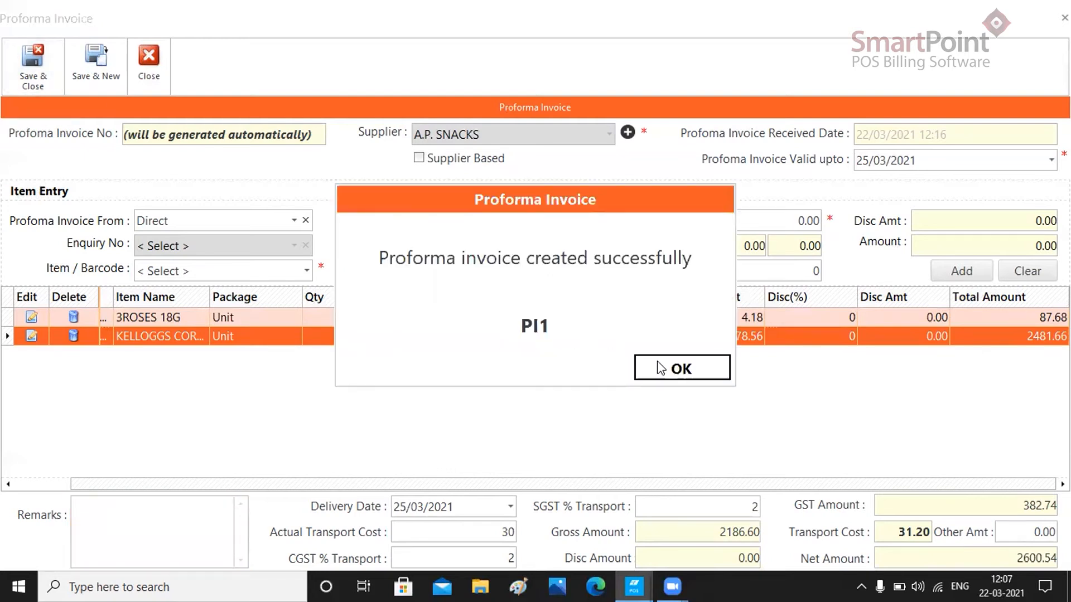
left_click(660, 369)
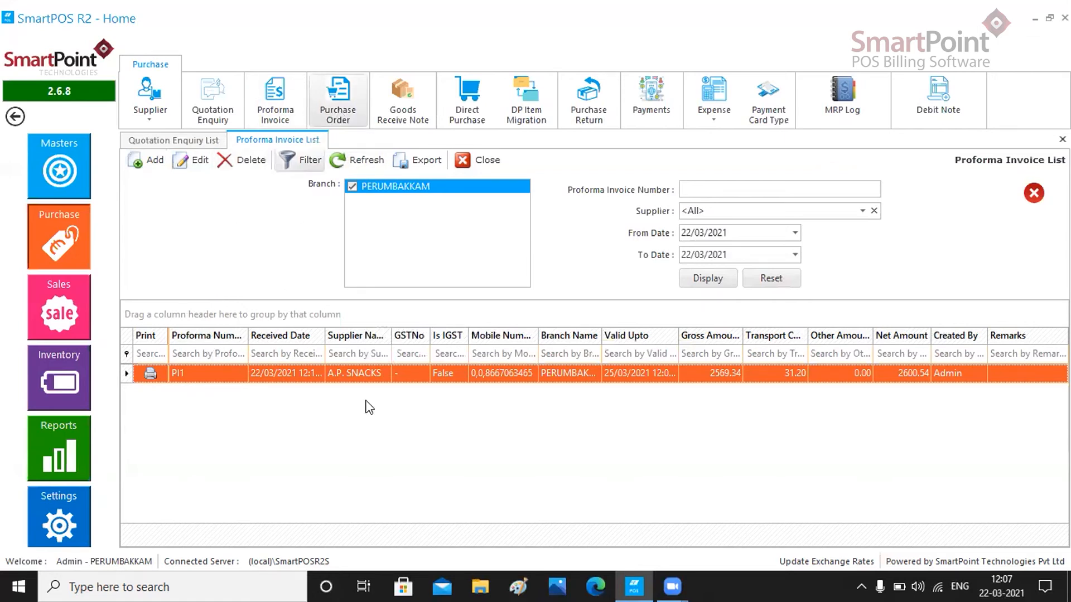
- Open the purchase order list and start a new purchase order with the Tax Exclusive tax type
left_click(333, 118)
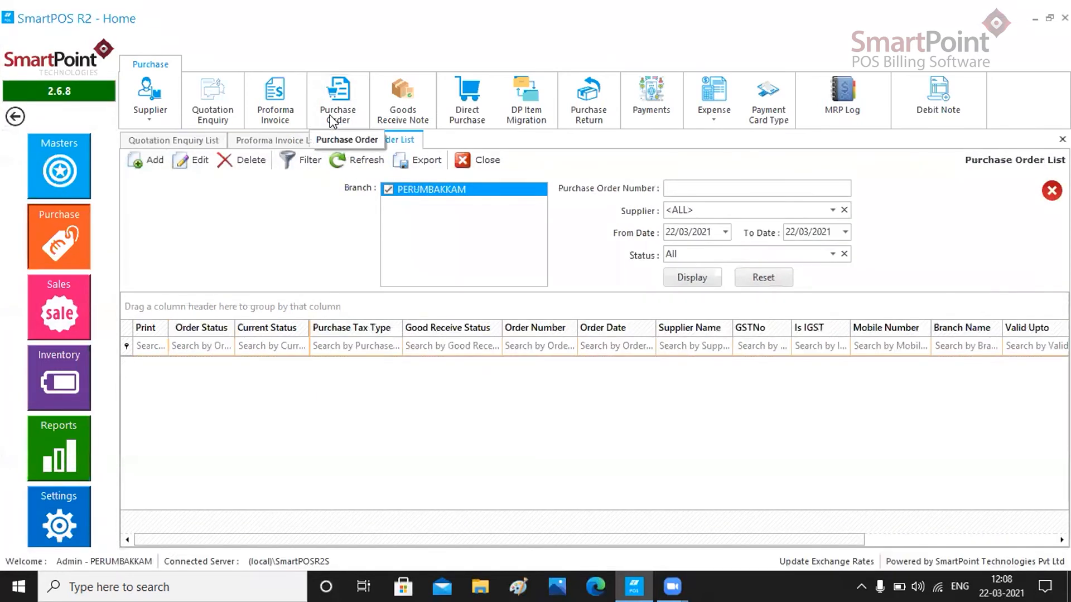
left_click(156, 161)
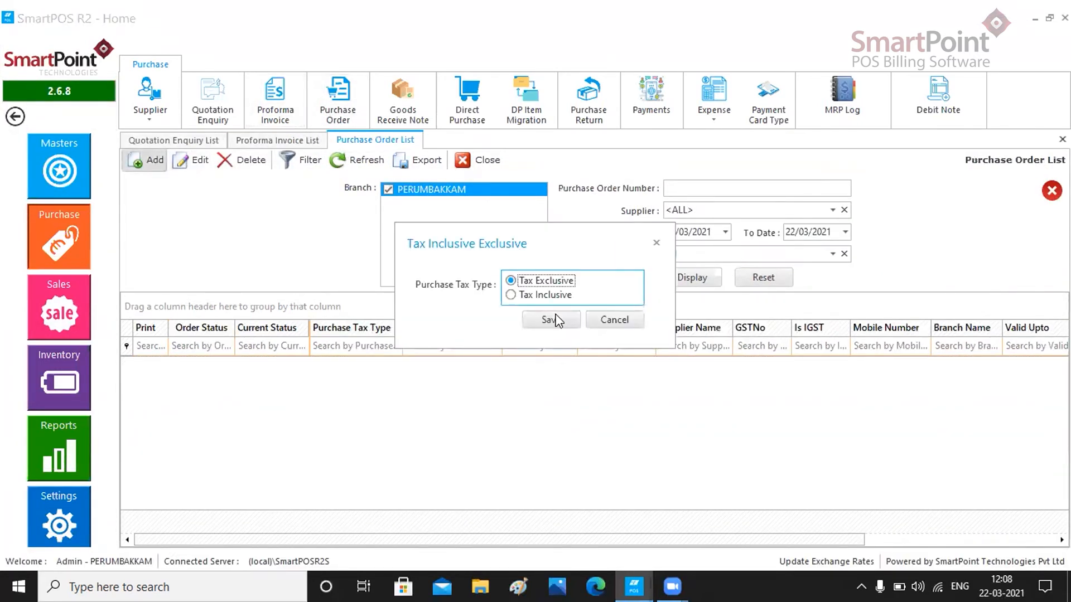
left_click(551, 320)
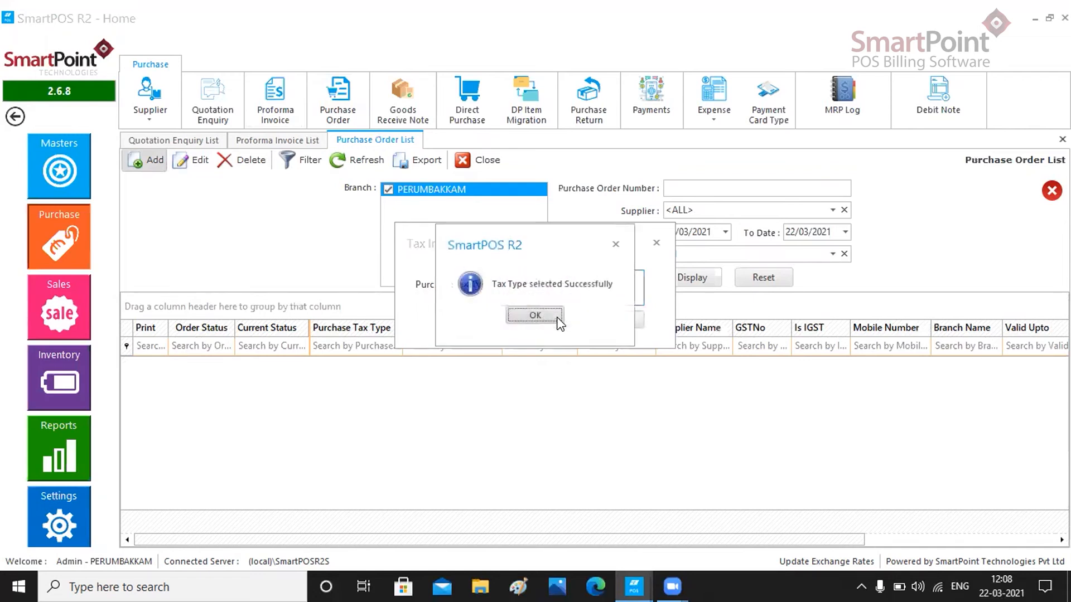
left_click(534, 316)
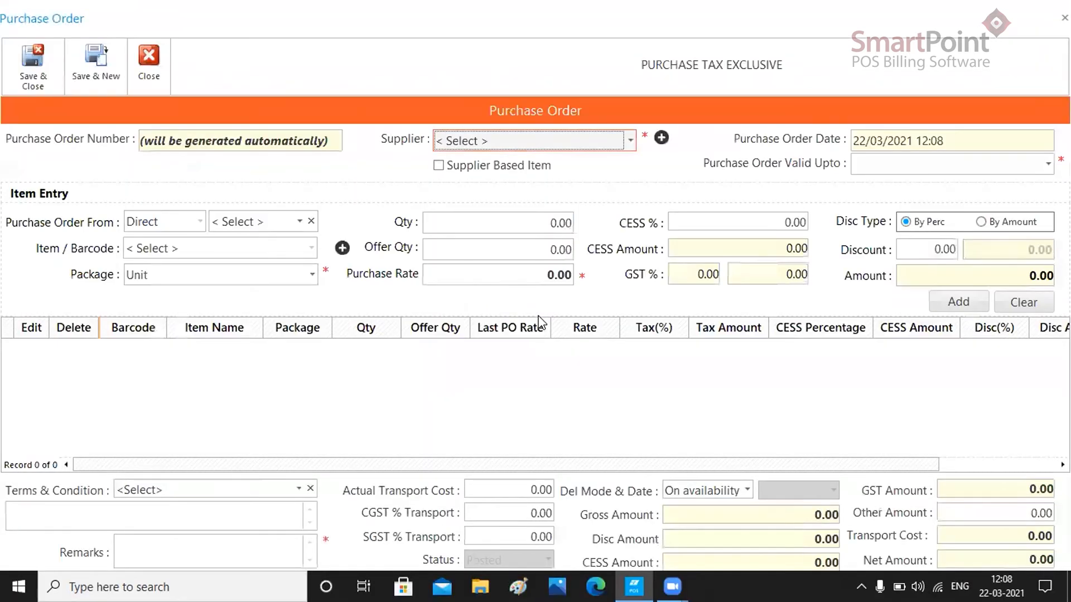
- Select supplier A.P. SNACKS and set the purchase order valid-upto date to 25/03/2021
left_click(628, 140)
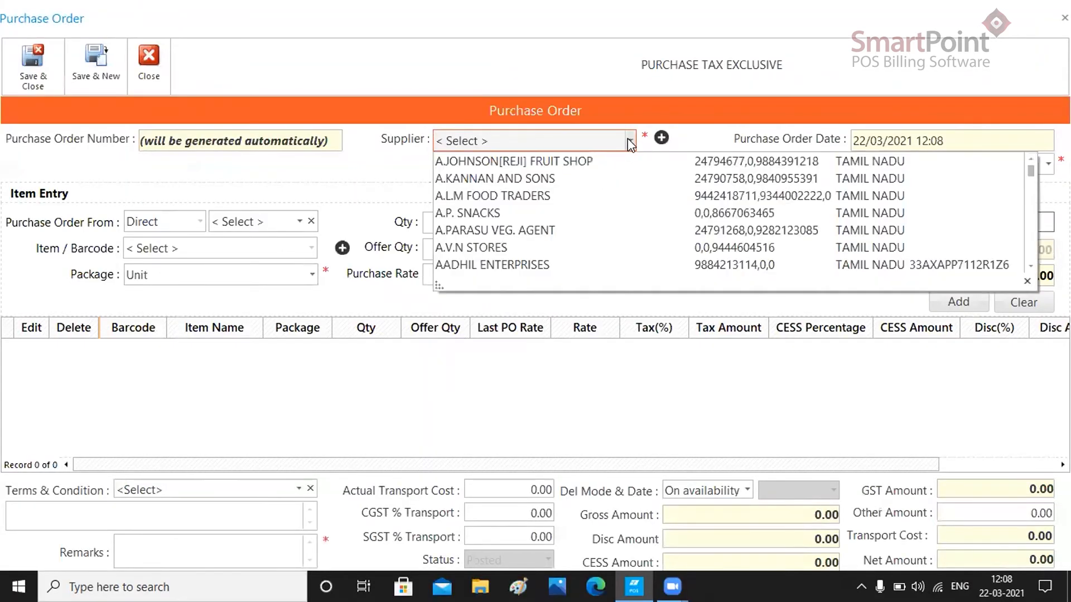
left_click(520, 213)
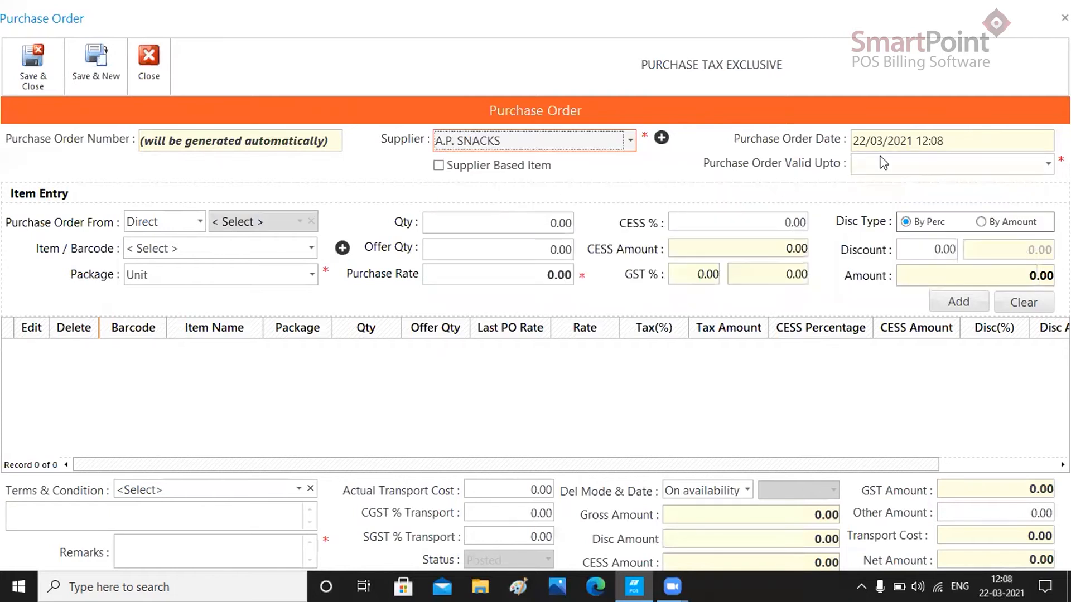
left_click(1048, 163)
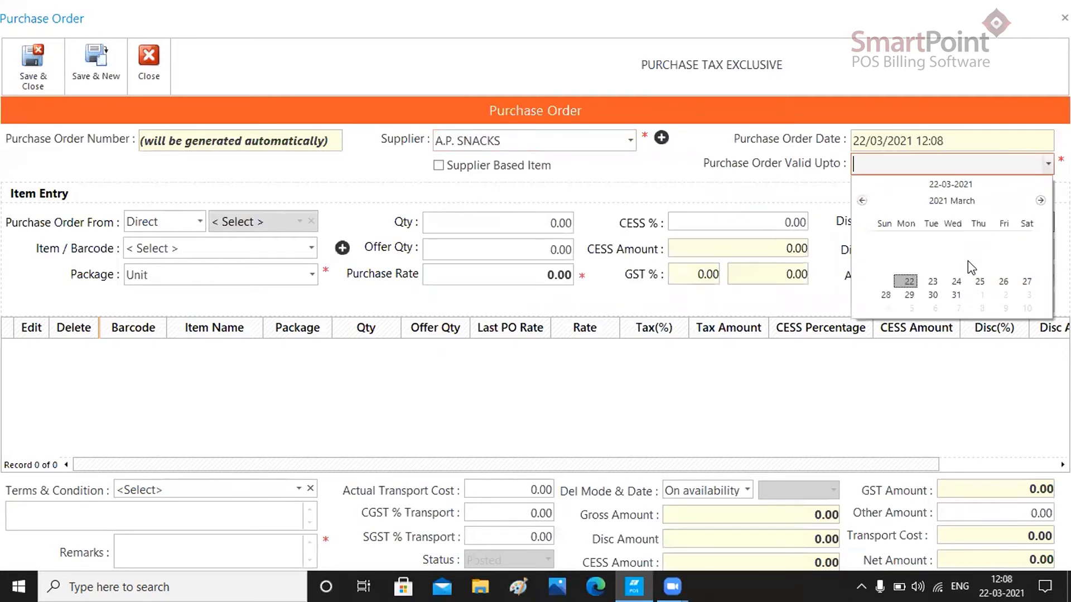
left_click(982, 281)
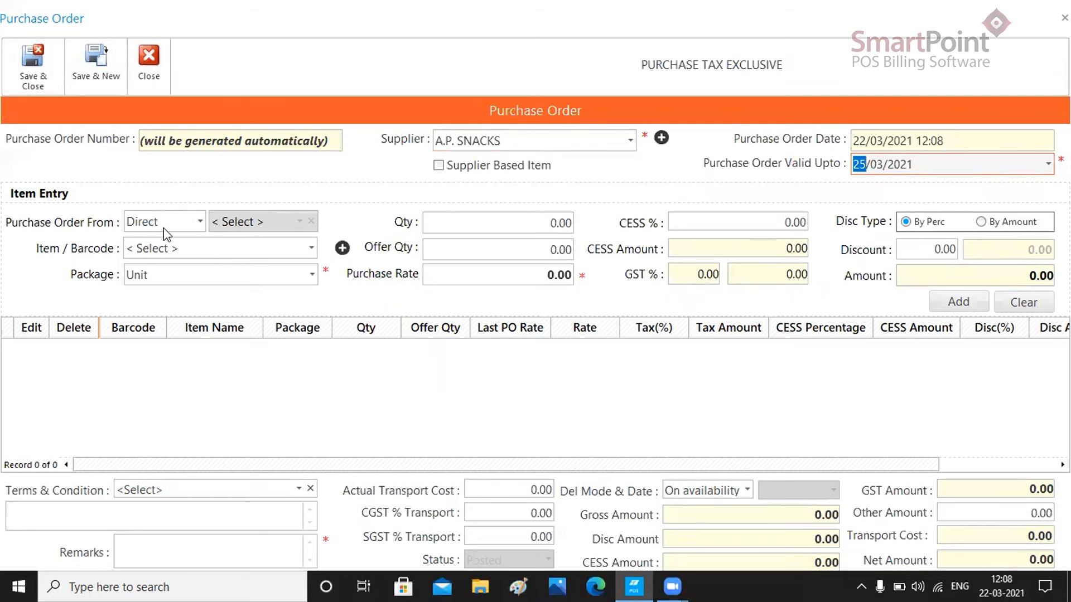
- Load the items into the purchase order from the supplier's proforma invoice
left_click(198, 222)
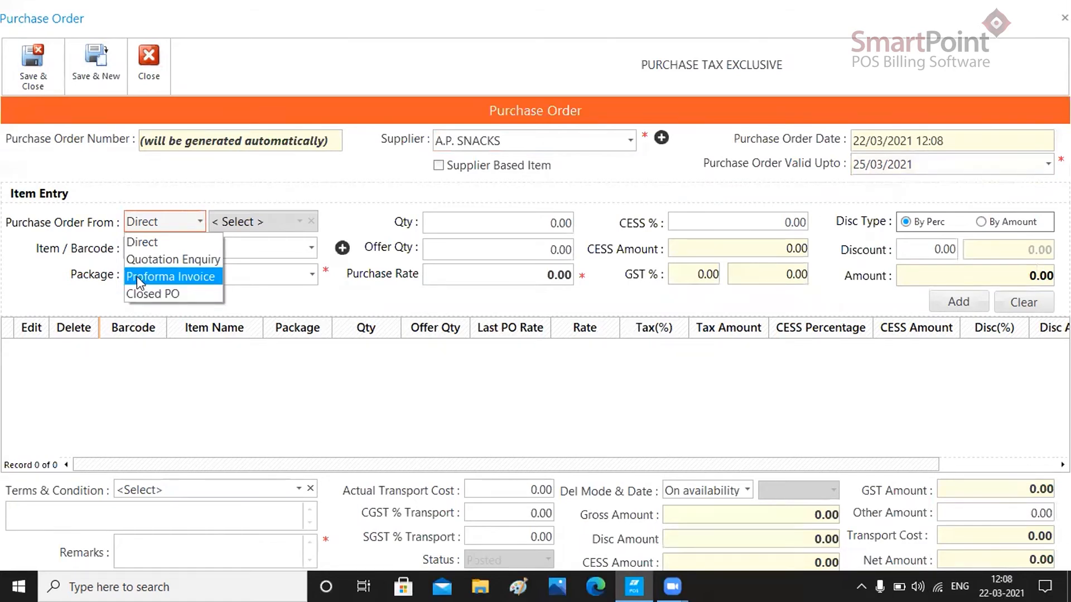
left_click(170, 276)
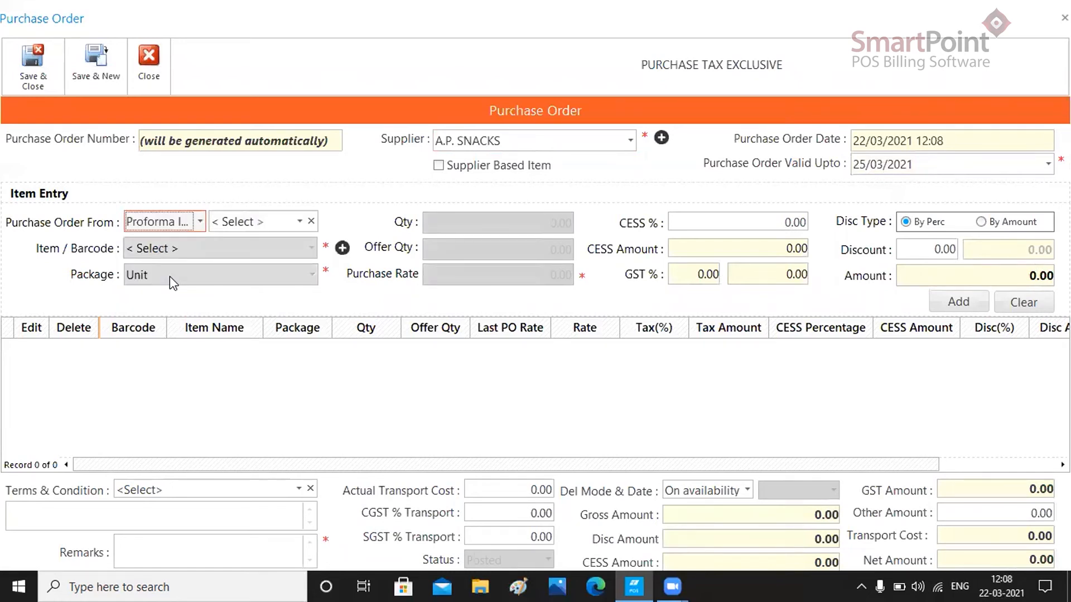
left_click(299, 222)
left_click(285, 242)
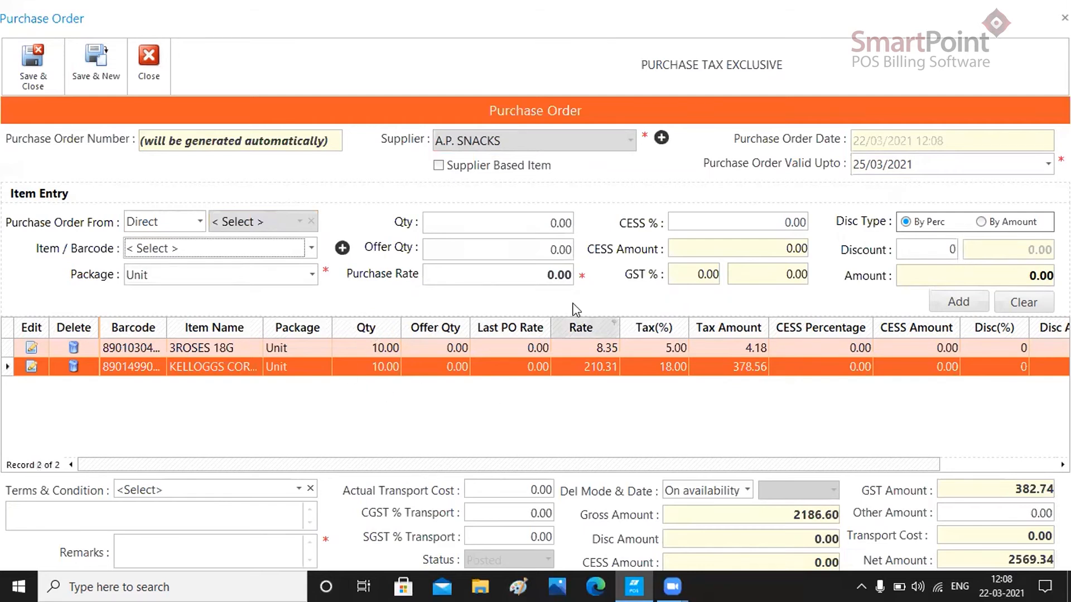
left_click_drag(511, 461, 758, 532)
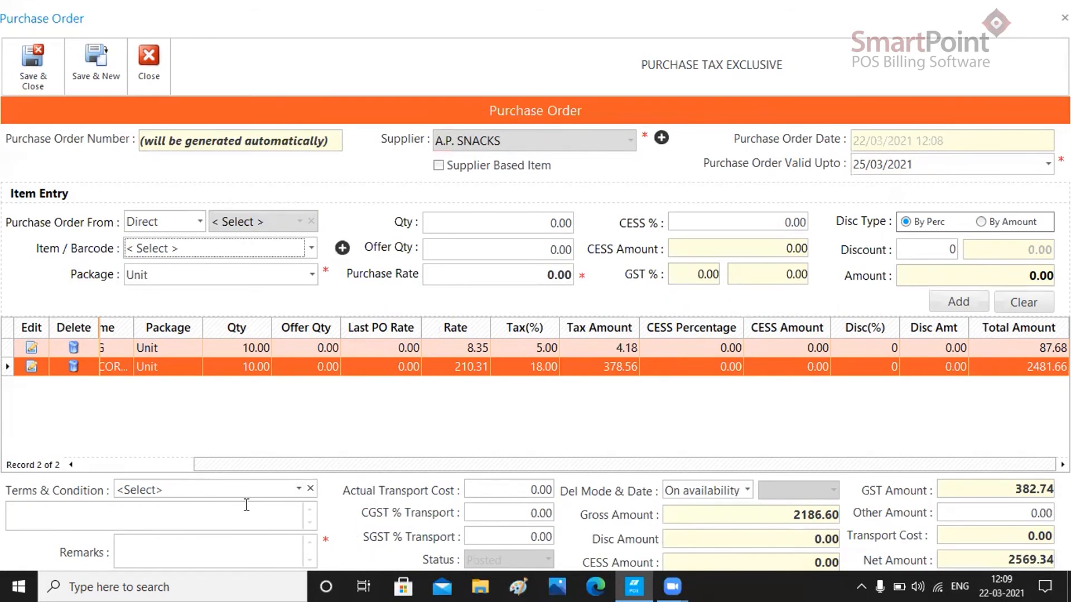
- Enter the remark PO1 and set the delivery mode to As soon as possible
left_click(224, 560)
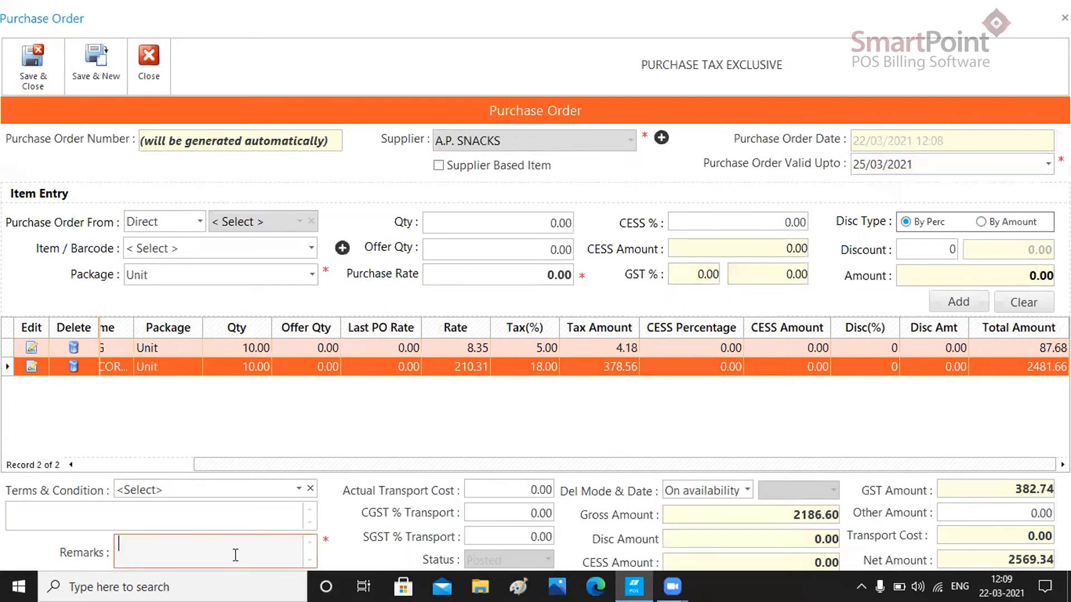
type("PO1")
left_click(748, 493)
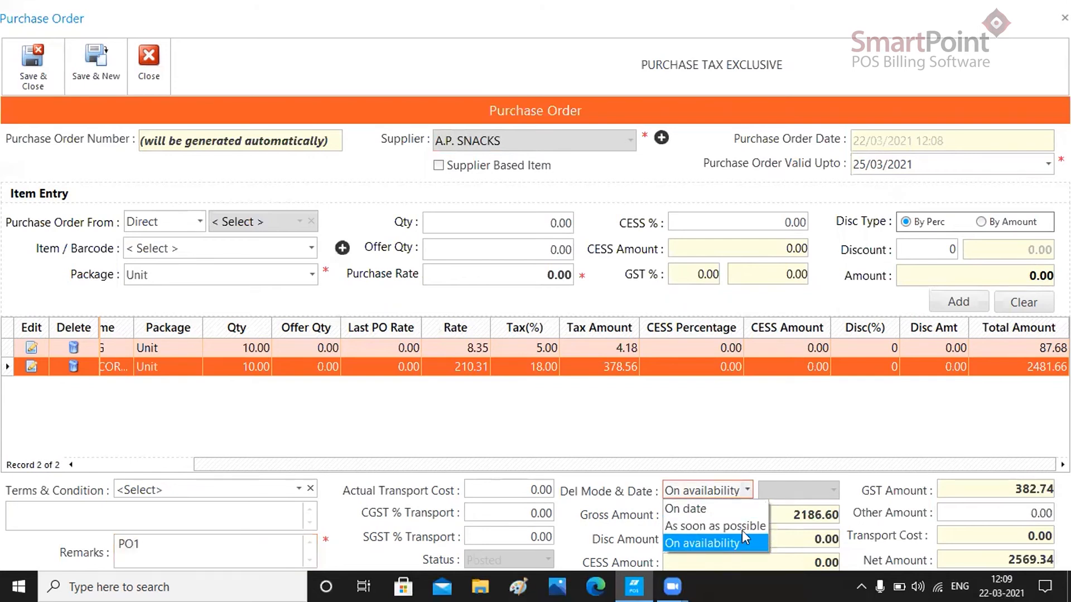
left_click(692, 524)
- Set the other amount to 20.00 and save and close the purchase order, acknowledging the confirmation
left_click(1005, 510)
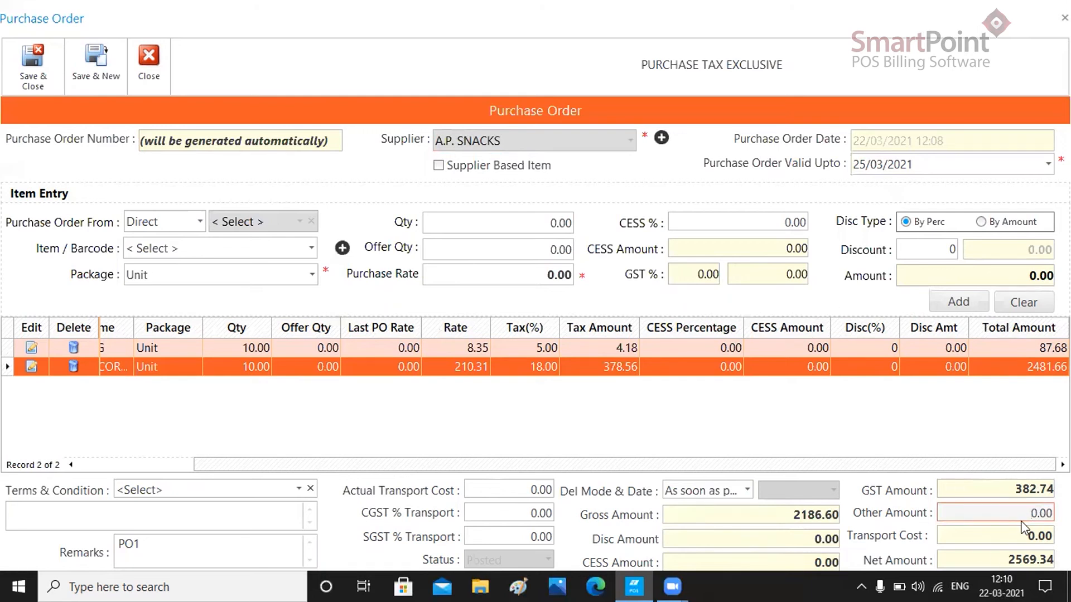
type("2")
left_click(28, 58)
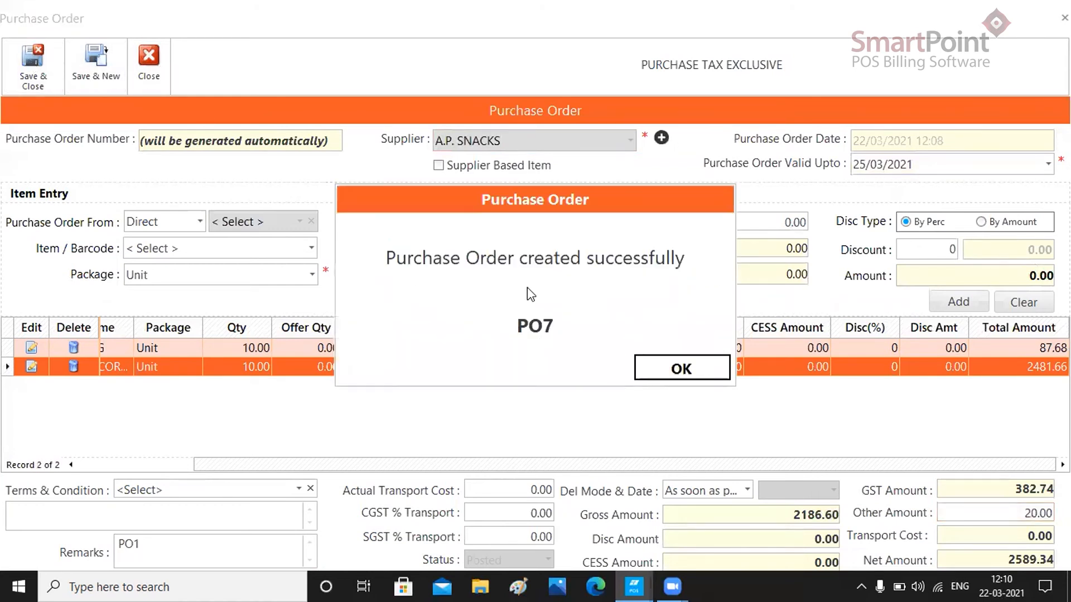
left_click(680, 370)
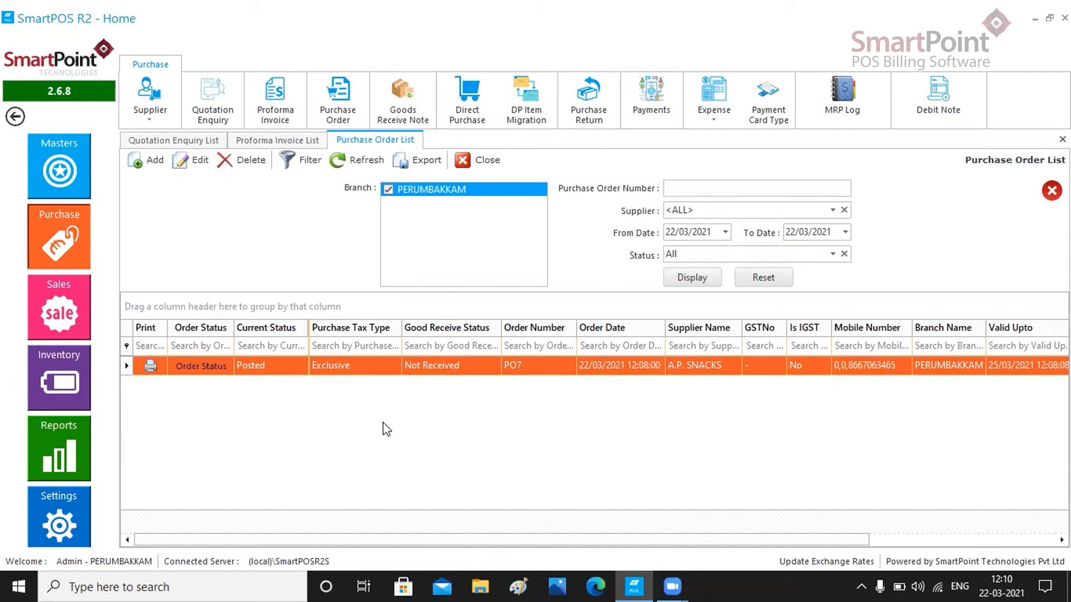
- Open purchase order PO7, change its status to Approved and save and close it, acknowledging the confirmation
left_click(196, 366)
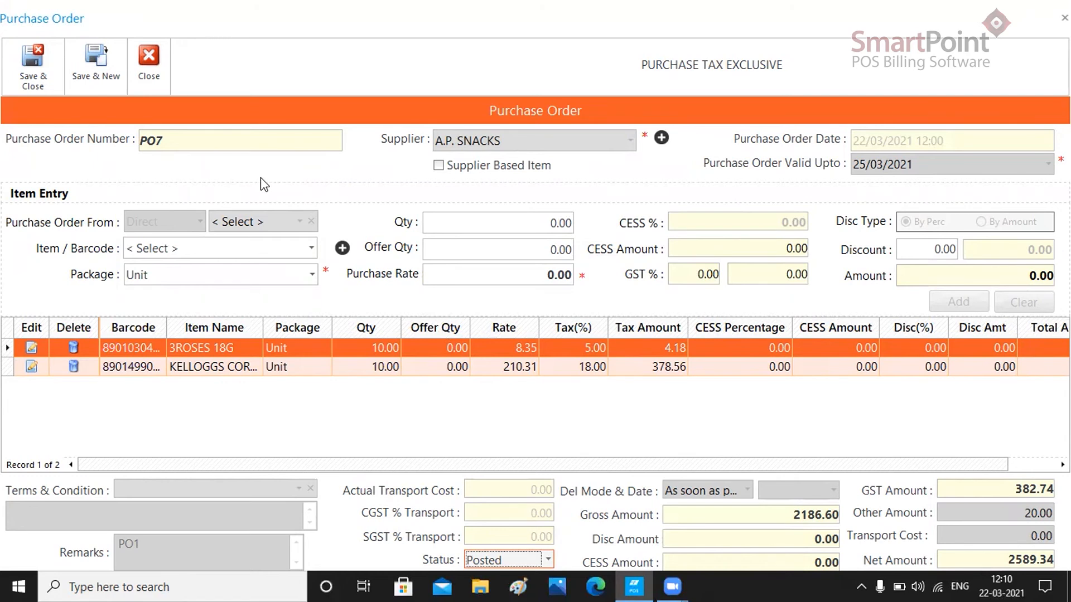
left_click_drag(701, 464, 764, 470)
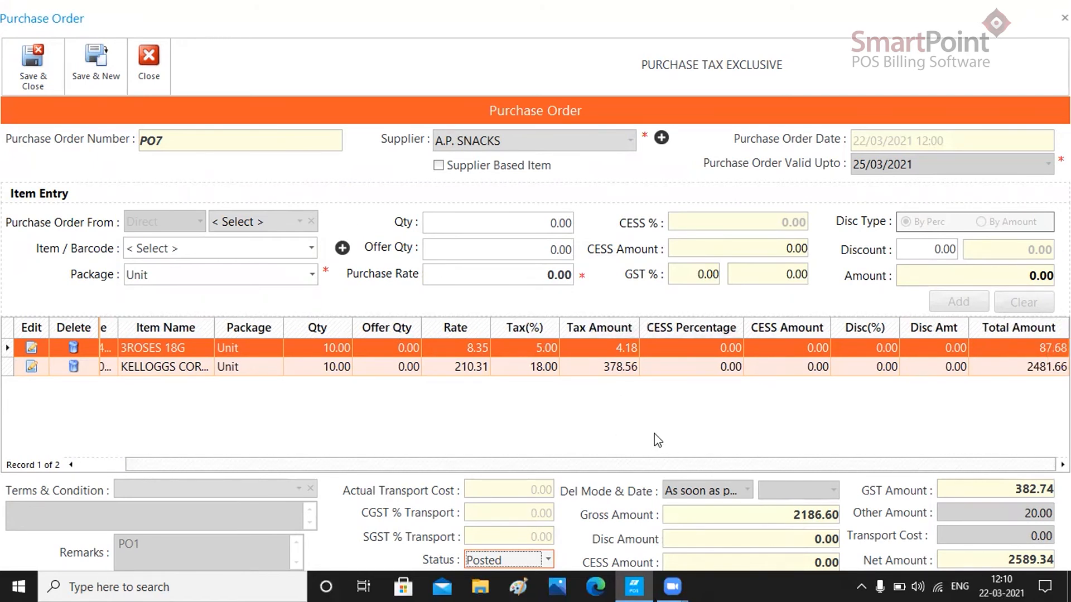
left_click(548, 559)
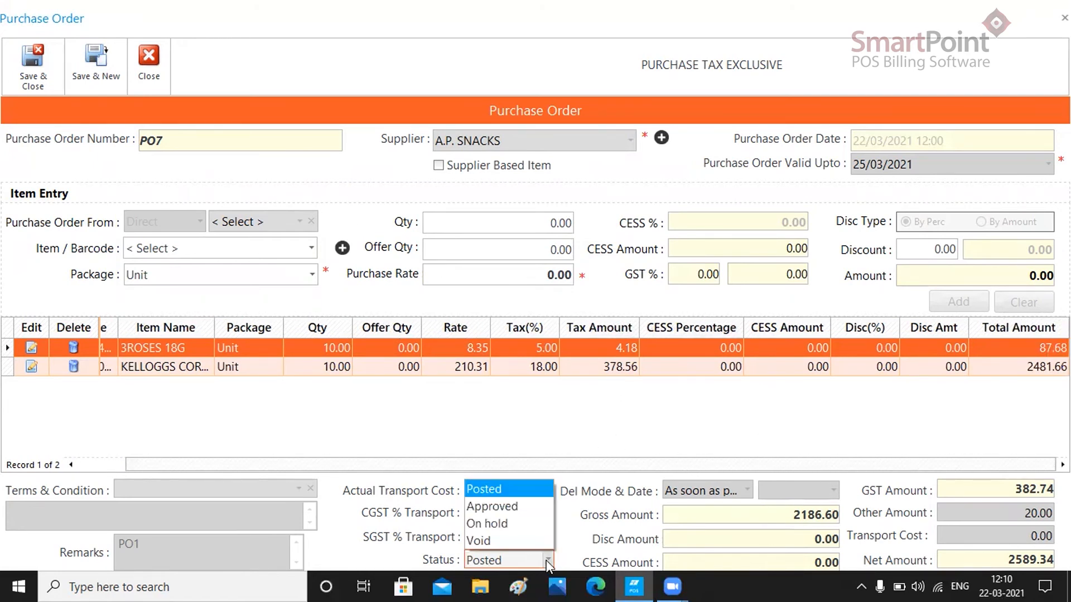
left_click(518, 508)
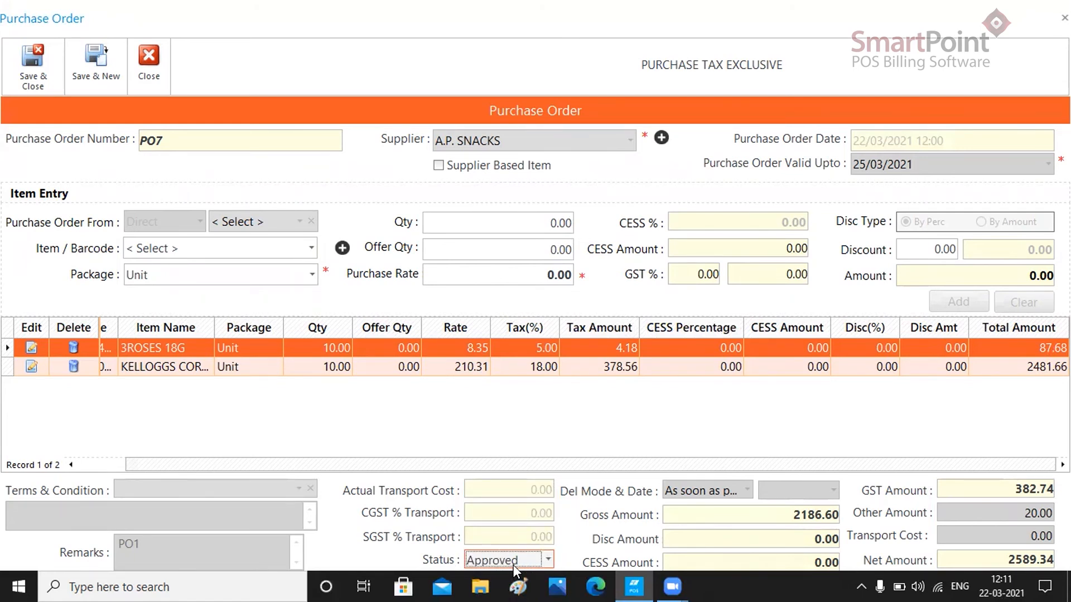
left_click(28, 83)
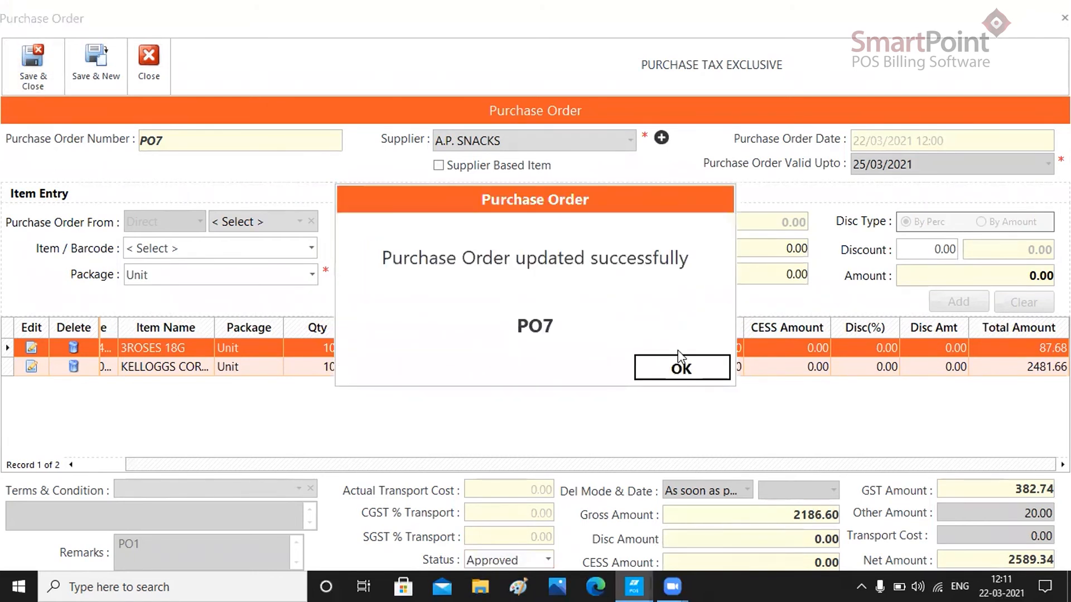
left_click(675, 371)
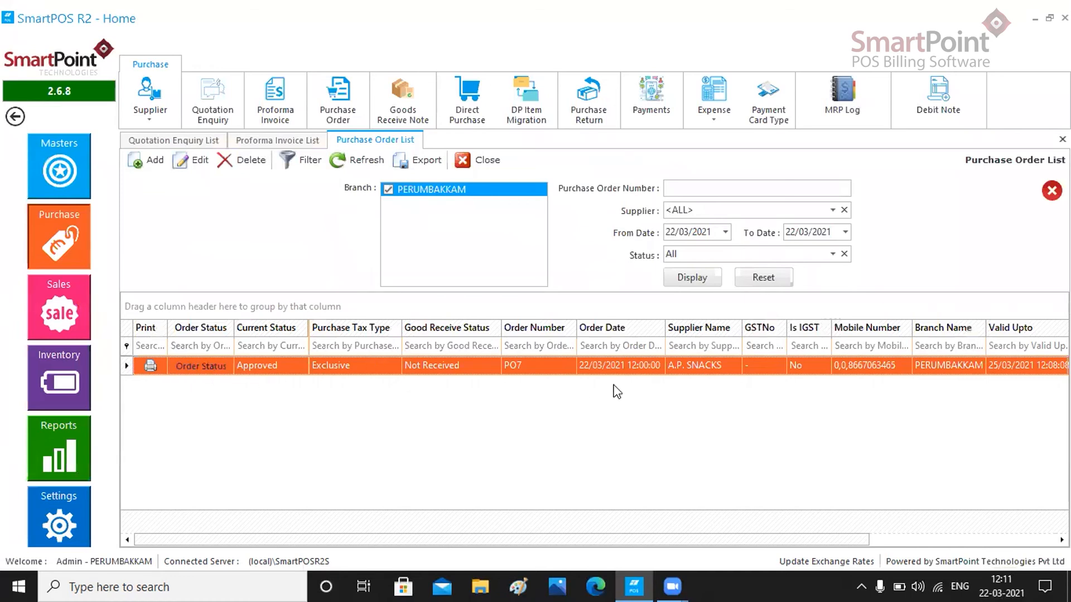
- Open the goods receive note list and start a new goods receive note
left_click(401, 121)
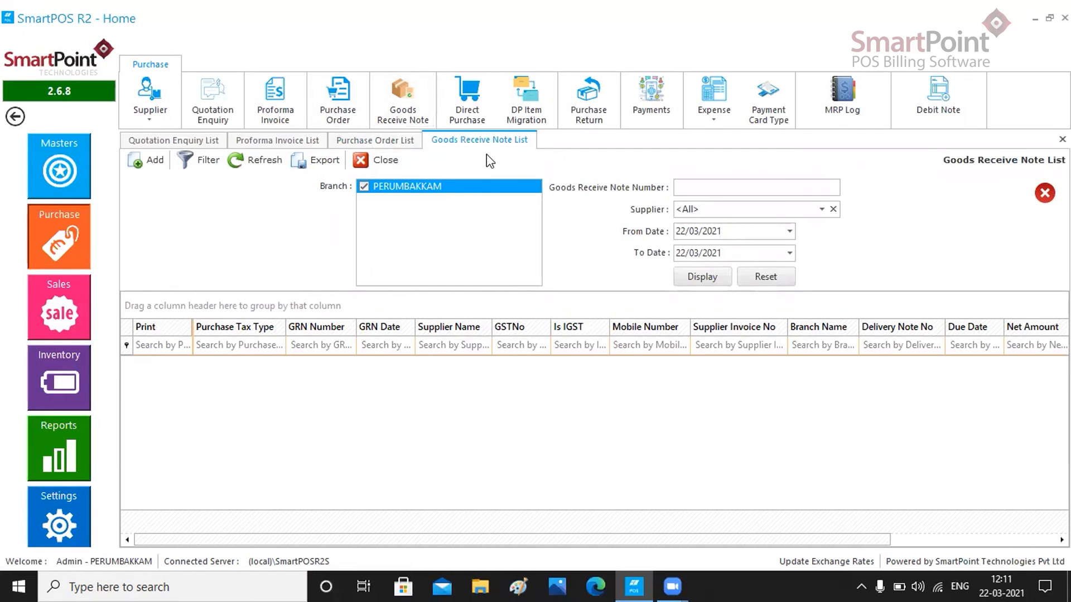
left_click(153, 159)
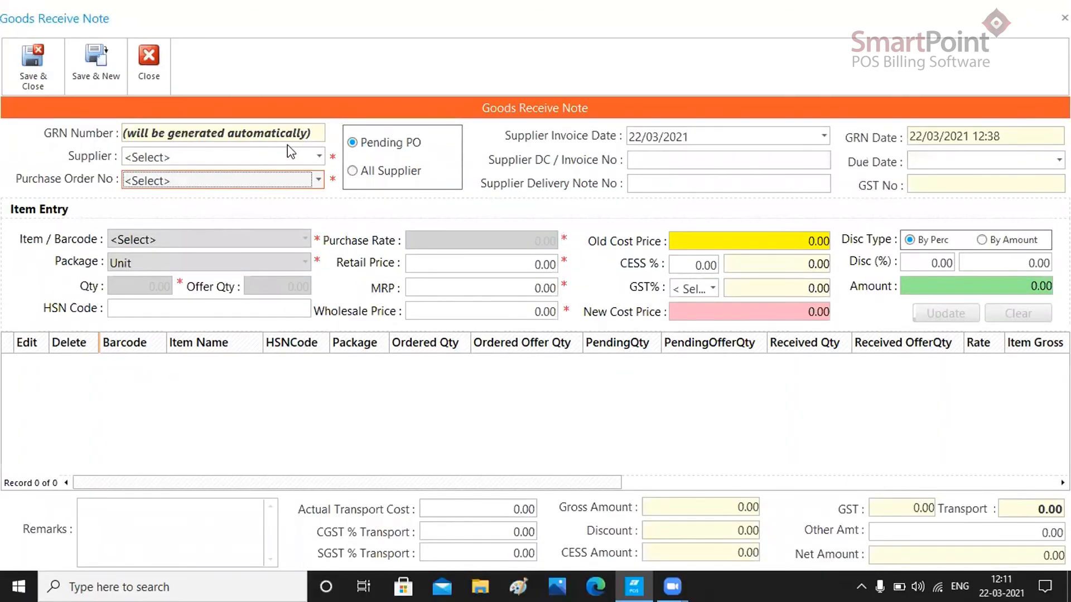
left_click(319, 157)
left_click(278, 177)
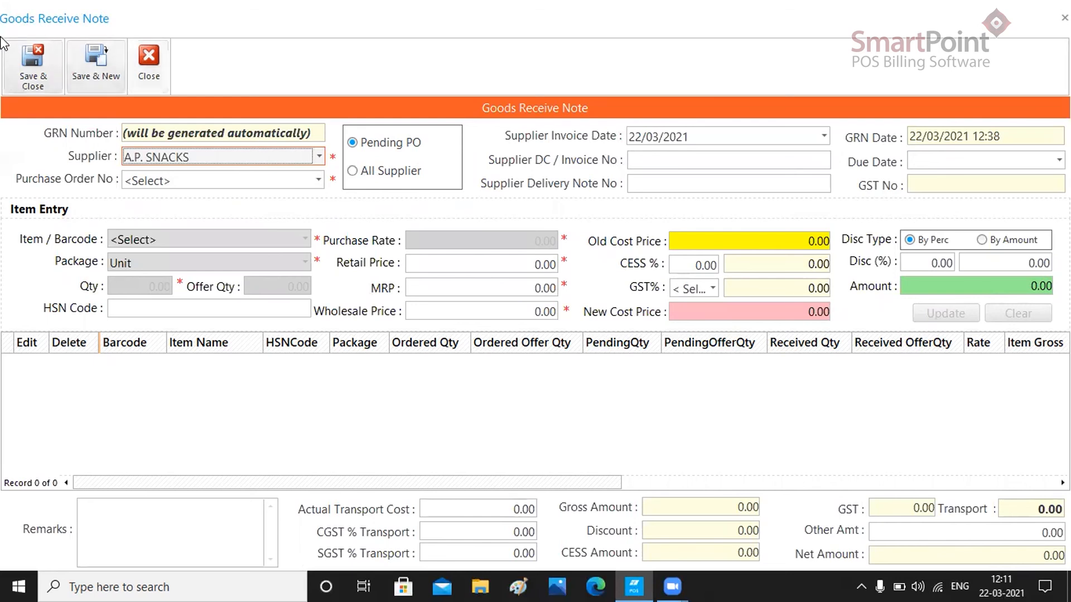
left_click(353, 172)
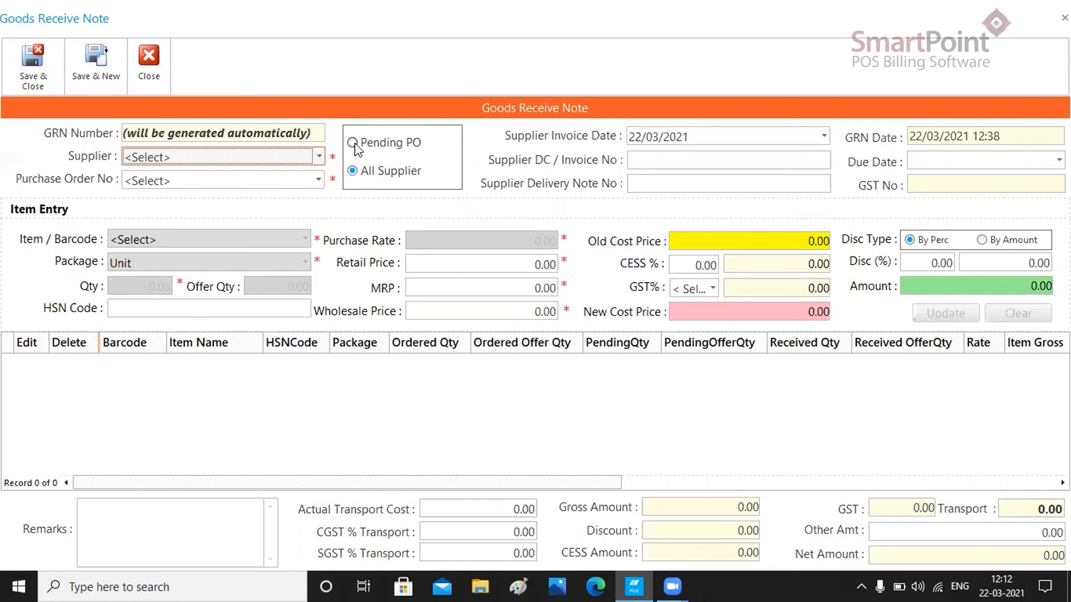
left_click(354, 144)
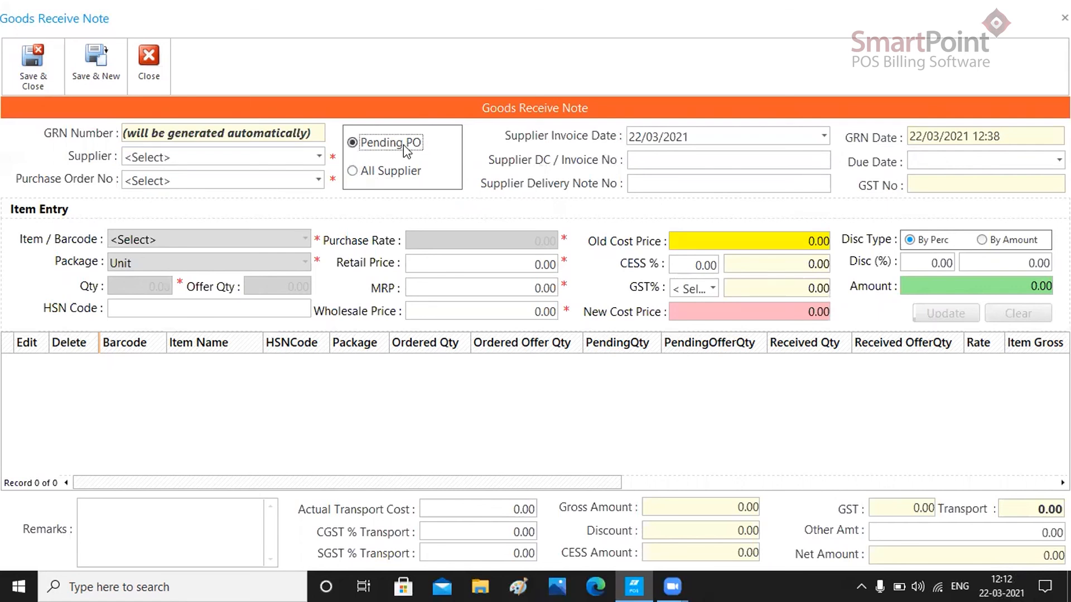
- Select supplier A.P. SNACKS and pending purchase order PO7 for the goods receive note
left_click(316, 163)
left_click(318, 169)
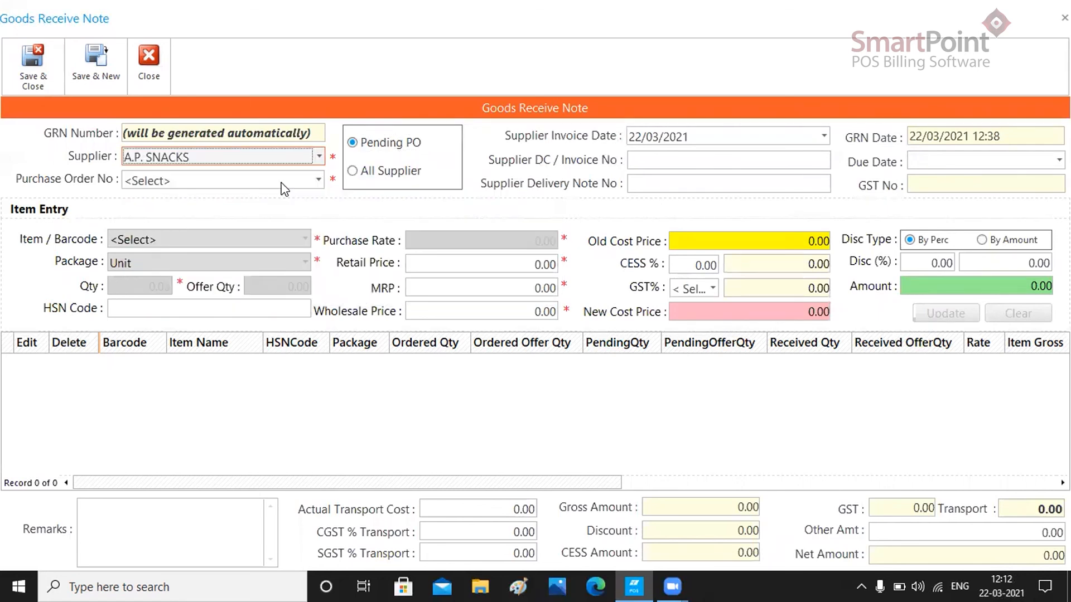
left_click(317, 181)
left_click(316, 194)
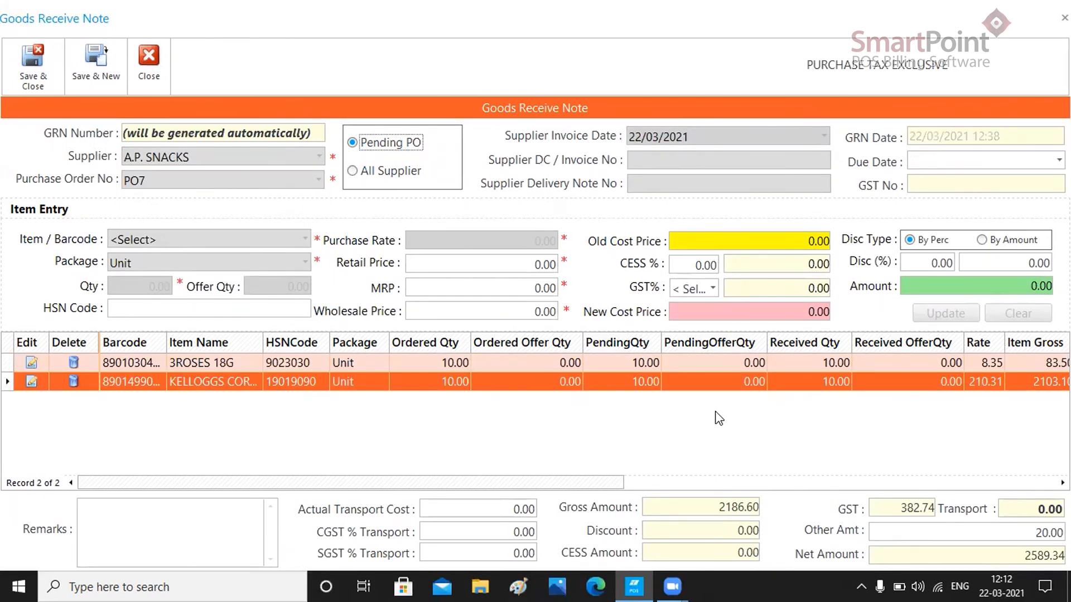
- Set the goods receive note's other amount to 120.00 and save and close it, acknowledging the confirmation
left_click(224, 533)
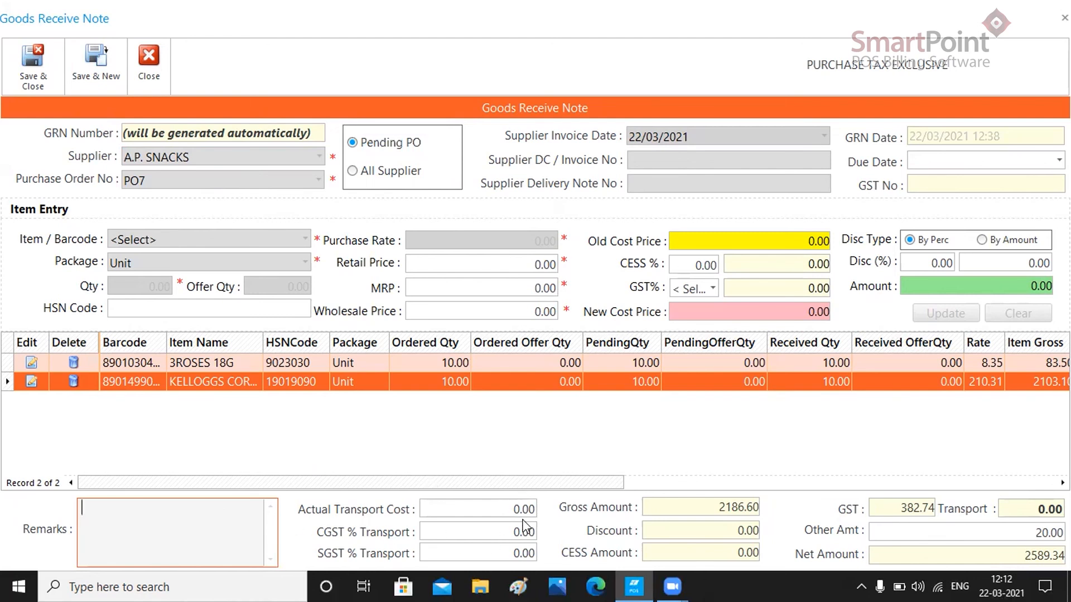
left_click(997, 533)
type("1")
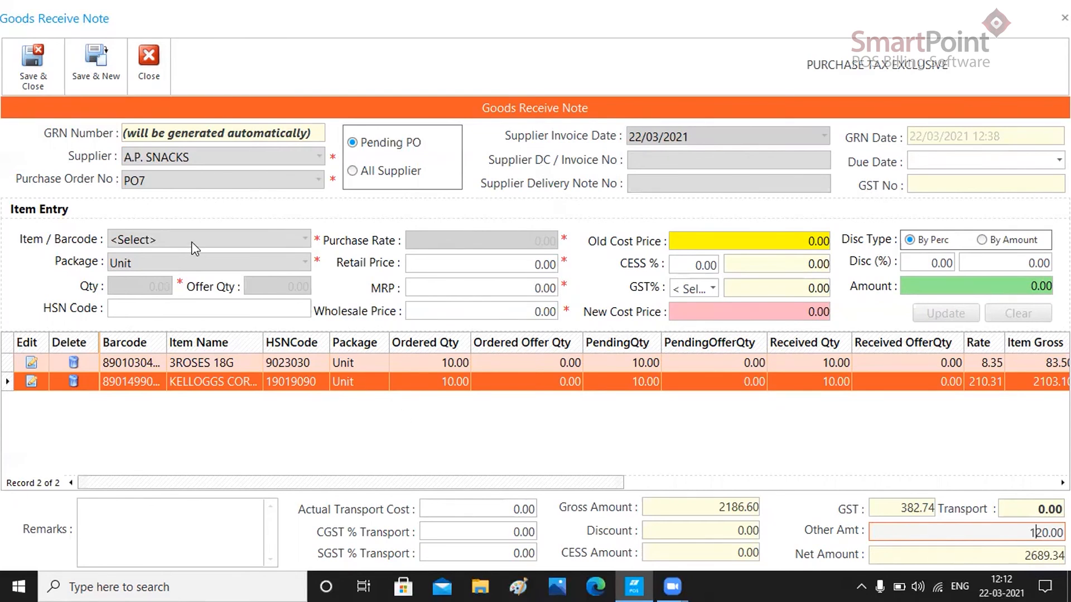
left_click(32, 82)
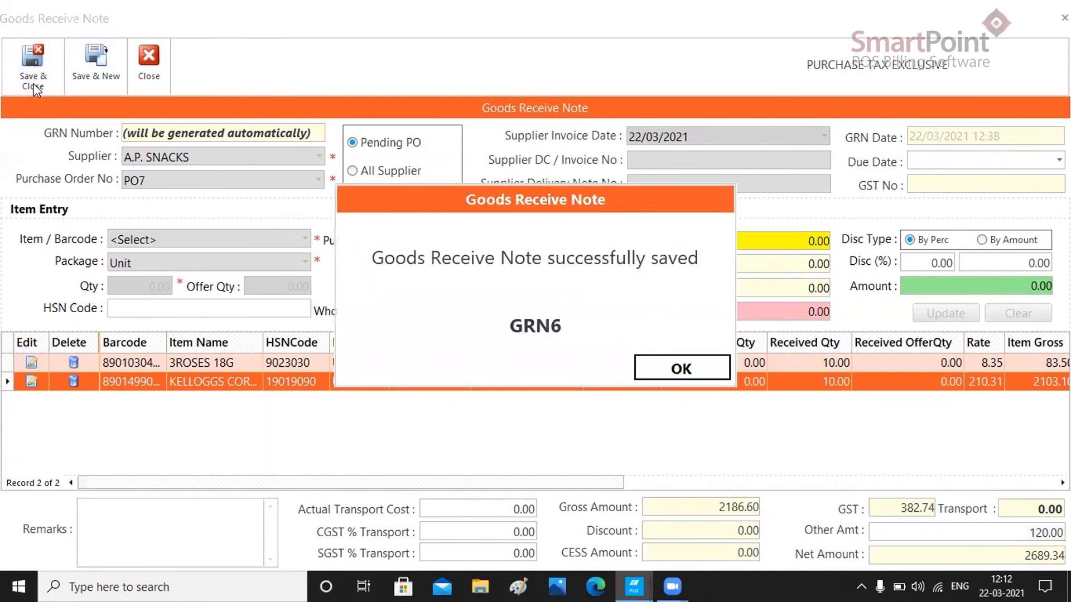
left_click(658, 369)
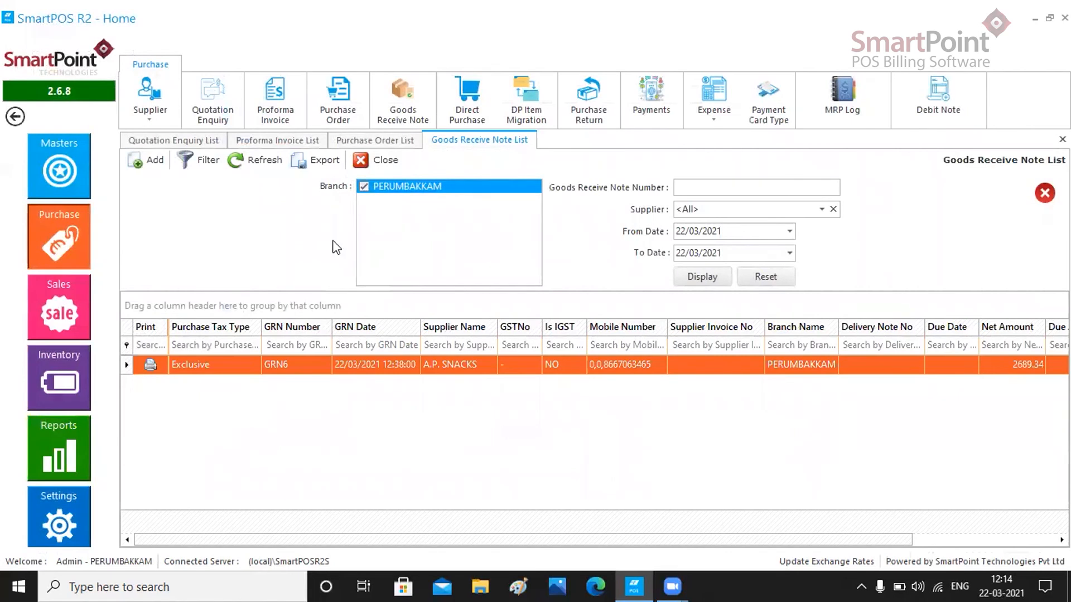
- Review the quotation enquiry, proforma invoice, purchase order and goods receive note lists
left_click(173, 140)
left_click(262, 140)
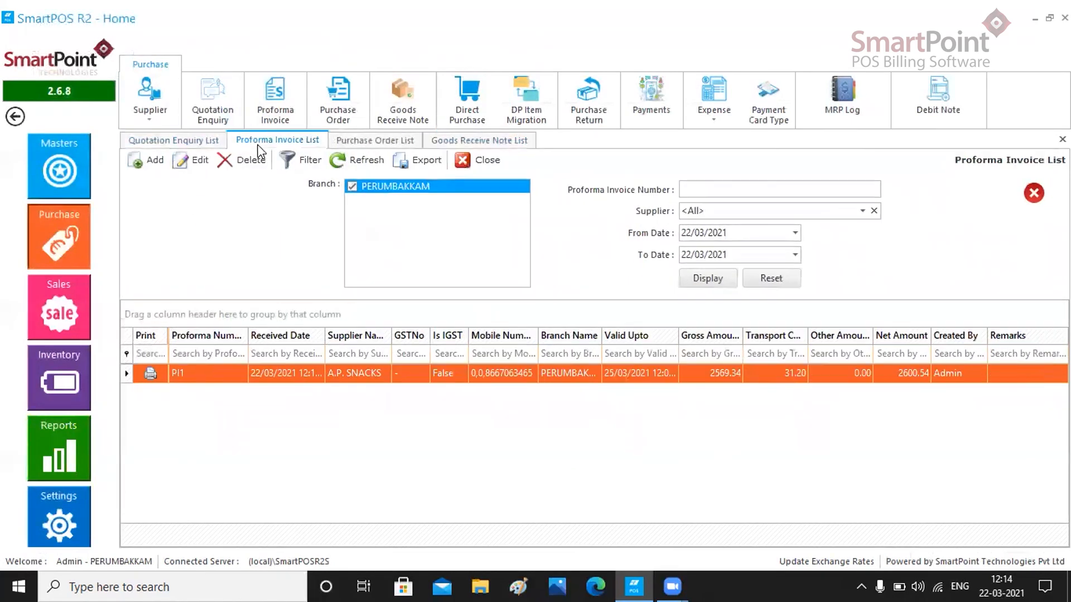
left_click(351, 141)
left_click(462, 141)
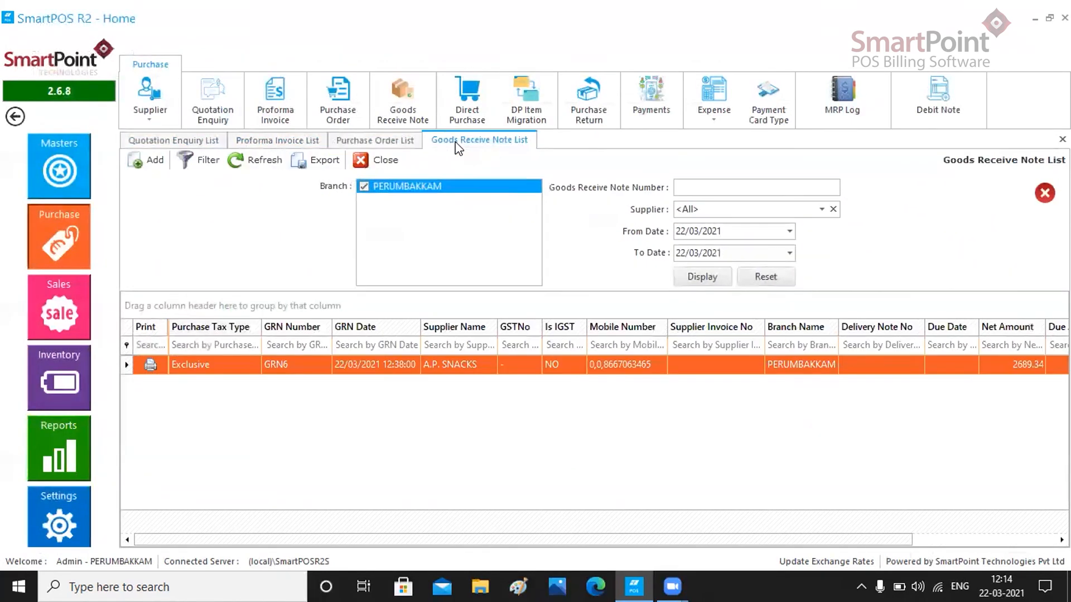
left_click(346, 143)
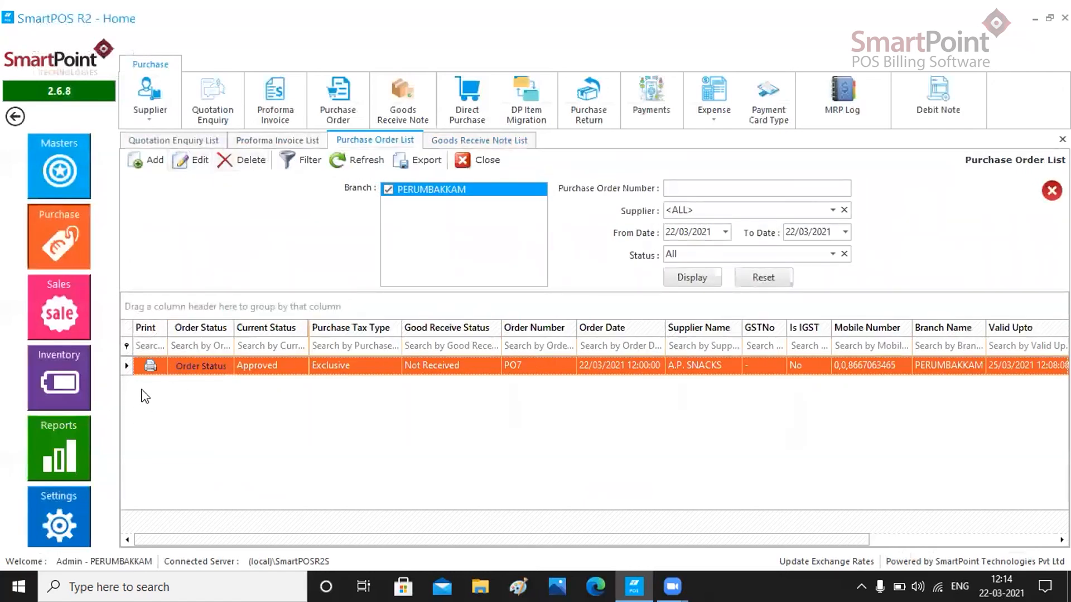
- Open the print preview of purchase order PO7 and scroll through it
left_click(150, 370)
left_click(150, 367)
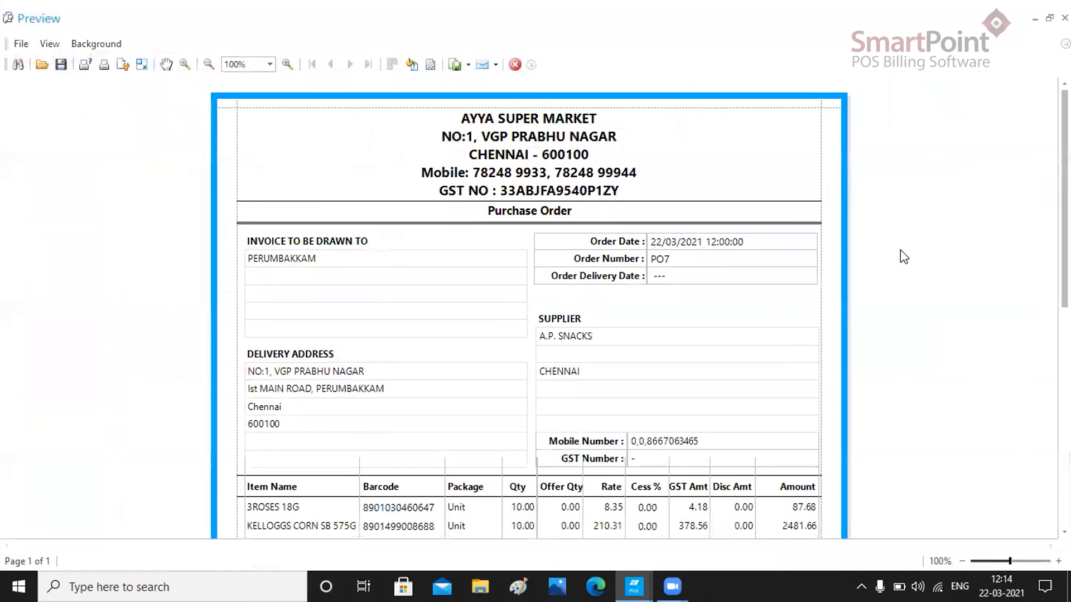
scroll(842, 239, "down", 10)
scroll(667, 417, "up", 3)
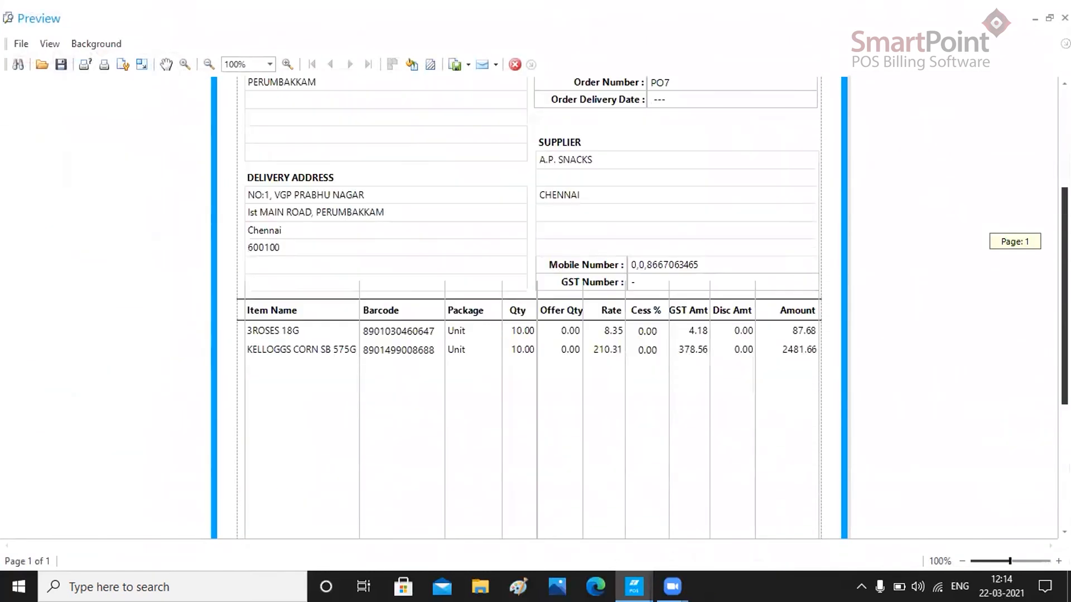
scroll(667, 417, "down", 3)
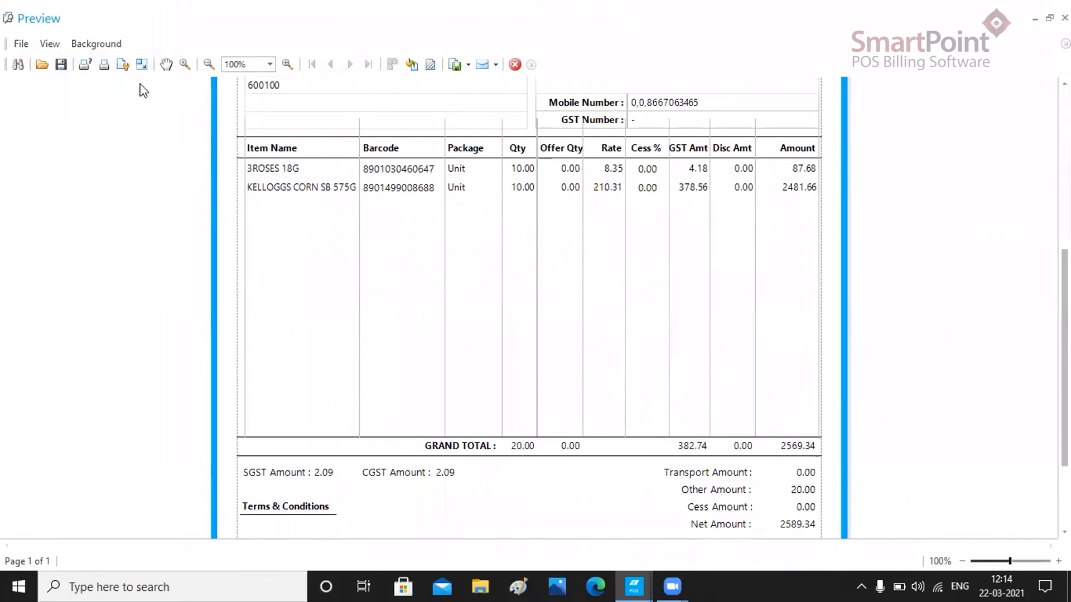